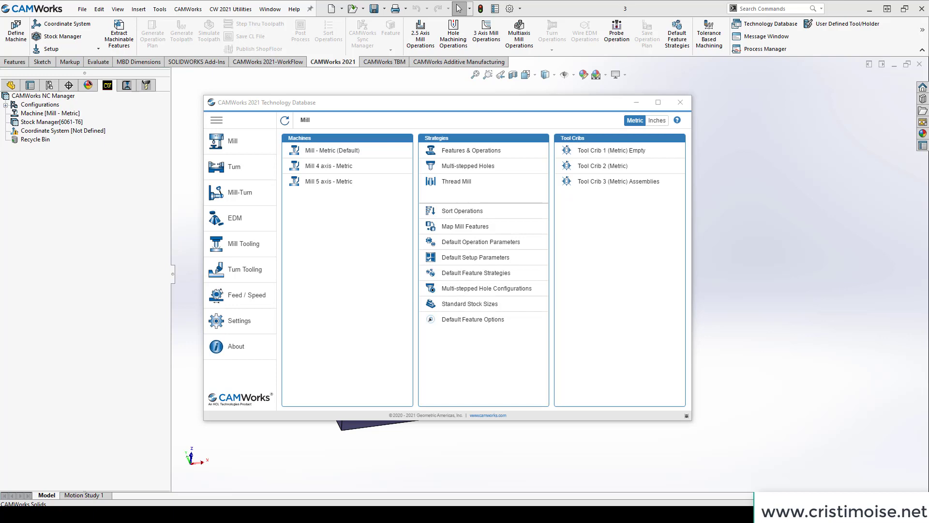
- Close the Technology Database and inspect the 10 mm diameter hole and M5 hex head bolt counterbore features in the part
click(675, 104)
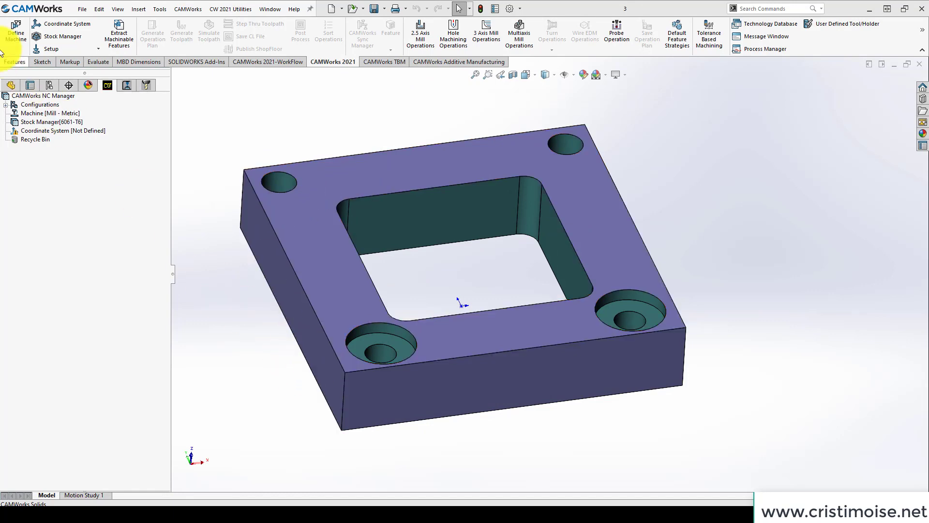
click(10, 85)
click(47, 237)
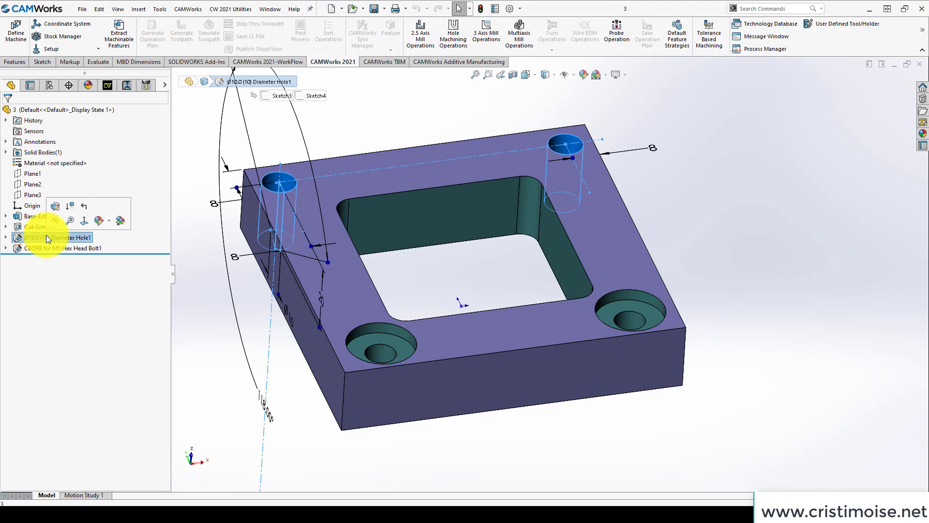
click(52, 248)
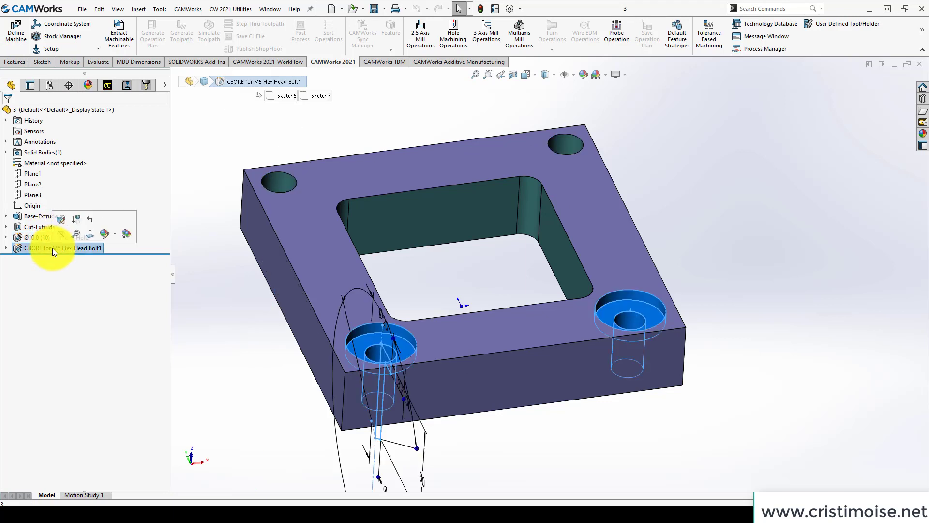
click(214, 138)
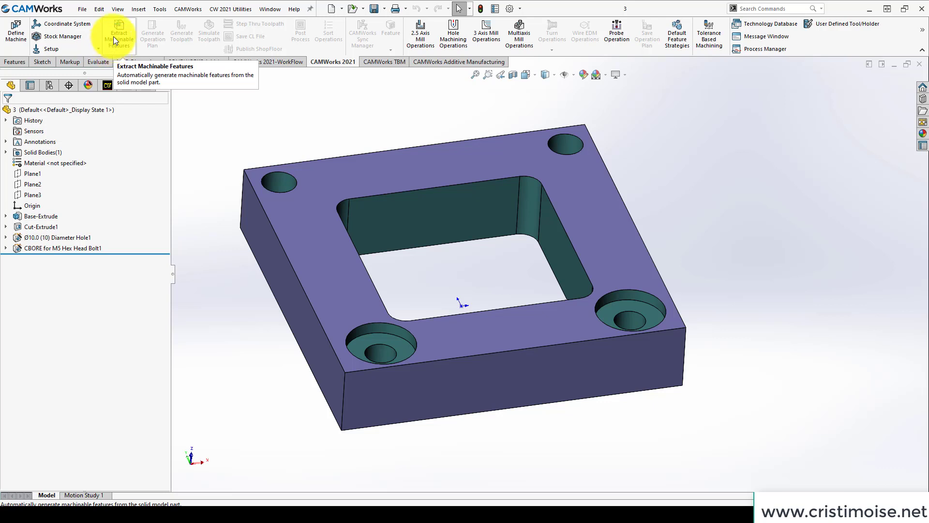
- Extract the part's machinable features and check the rectangular pocket and the plain hole group on the model
click(114, 36)
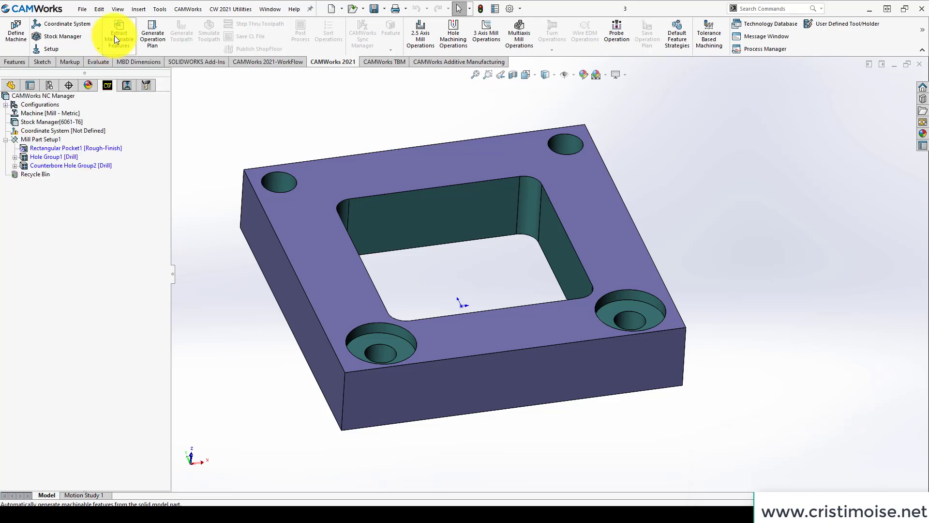
click(79, 151)
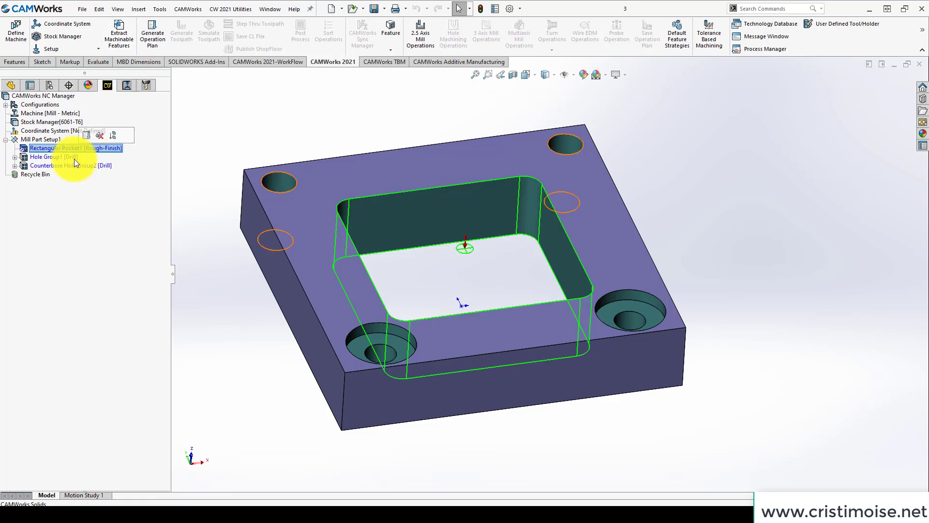
click(74, 159)
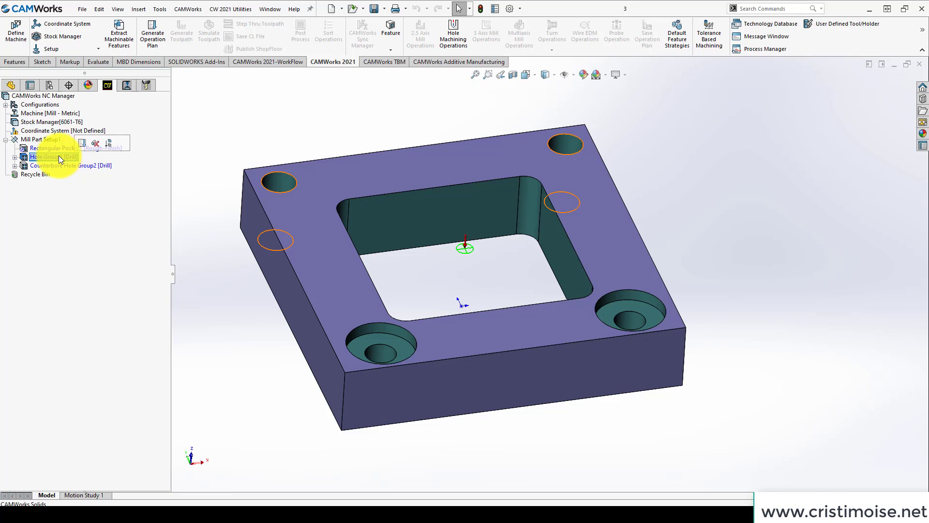
- Open Hole Group1's parameters and examine its depth, diameter and the database operations matched to its Drill strategy
right_click(59, 158)
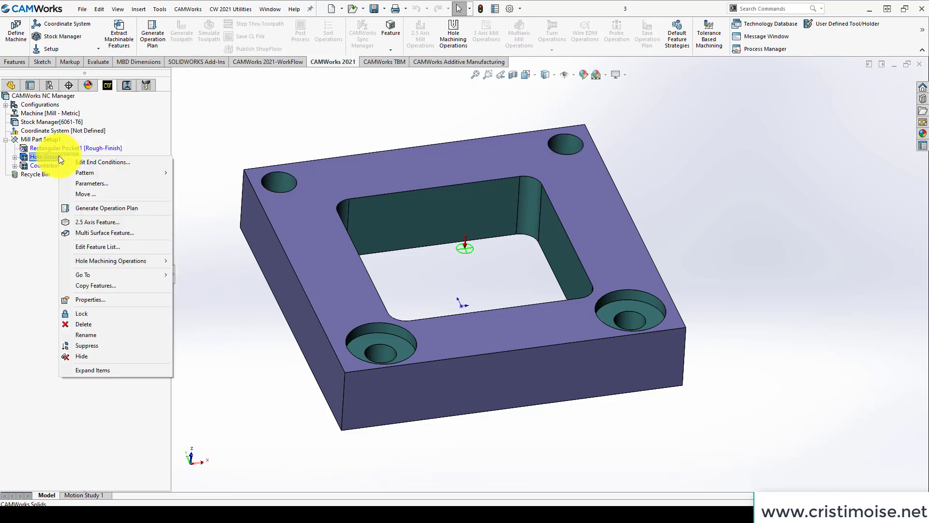
click(103, 183)
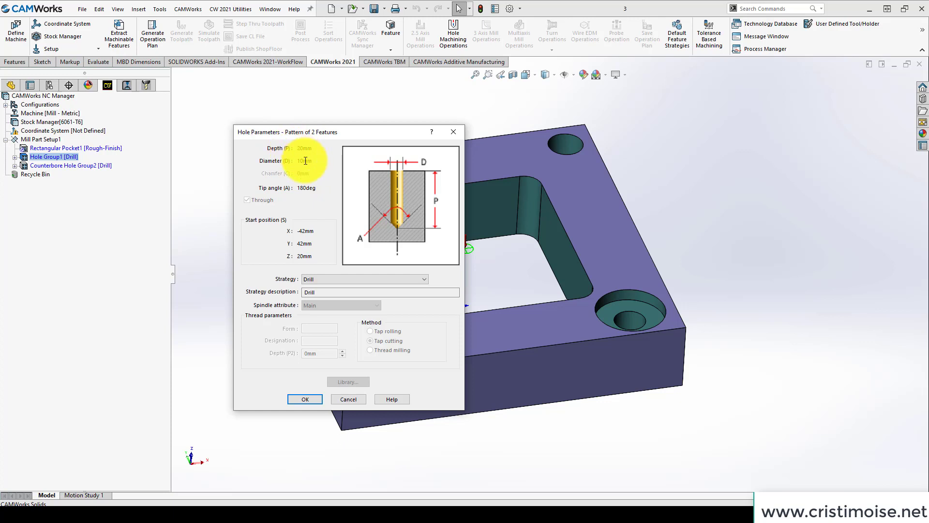
drag(298, 161, 310, 149)
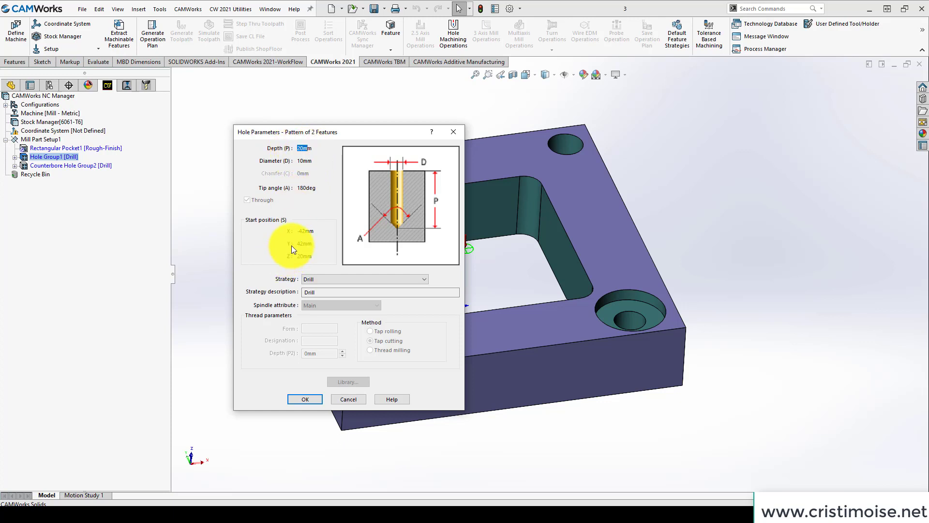
click(324, 279)
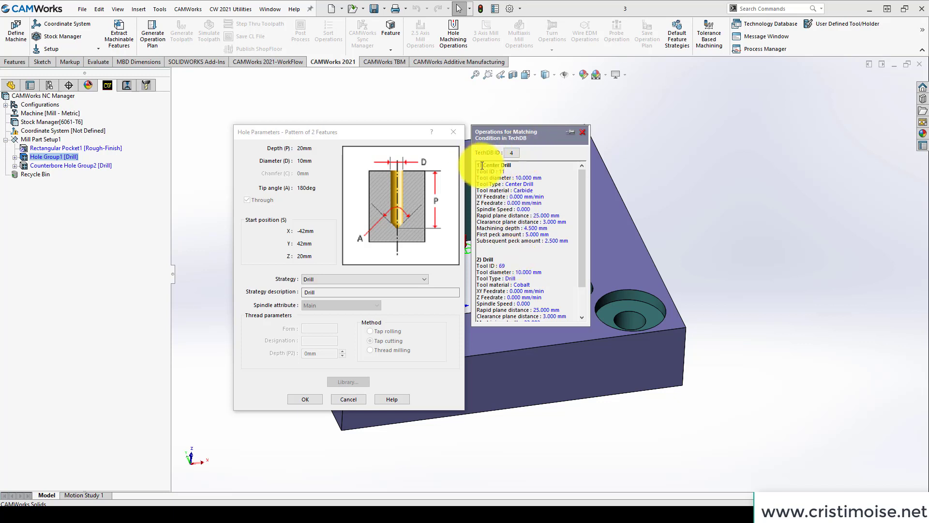
drag(483, 166, 516, 167)
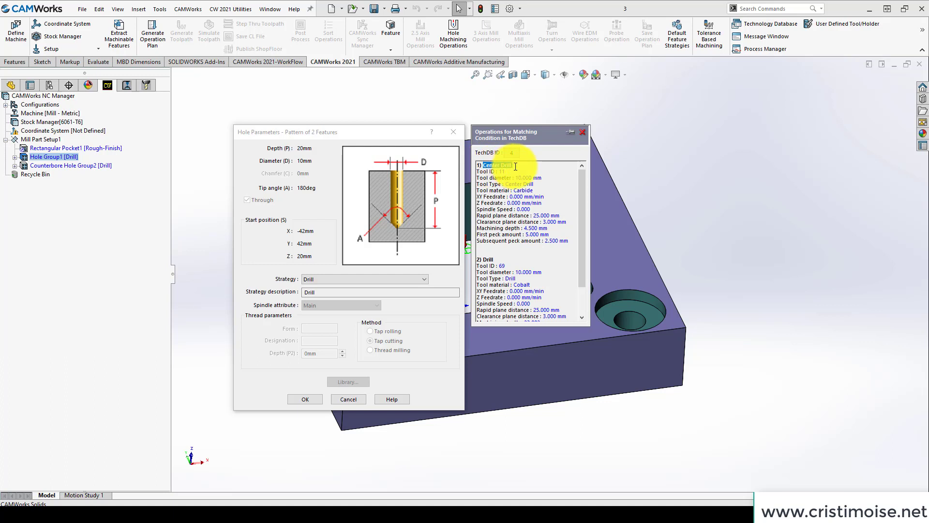
drag(483, 259, 497, 259)
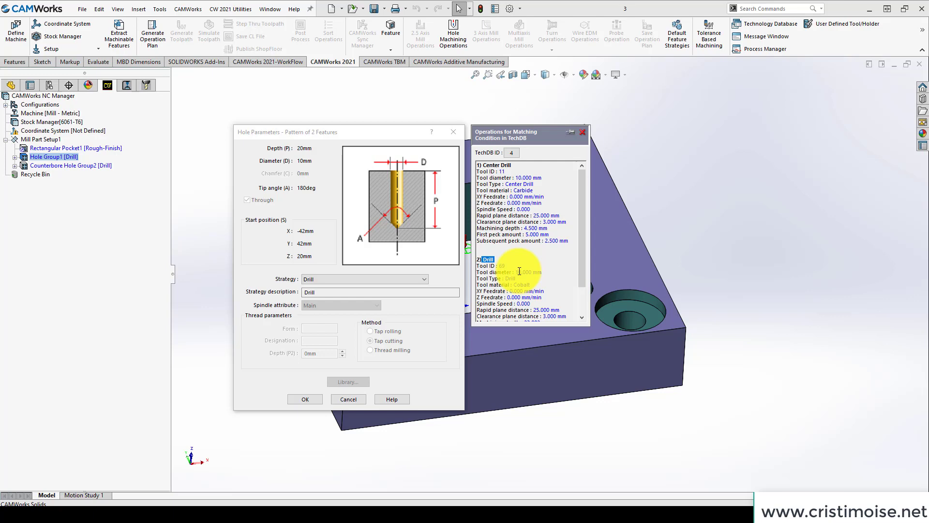
- Examine the Center Drill and Drilling operations of the matching feature condition in the Technology Database, then cancel the hole parameters
click(509, 154)
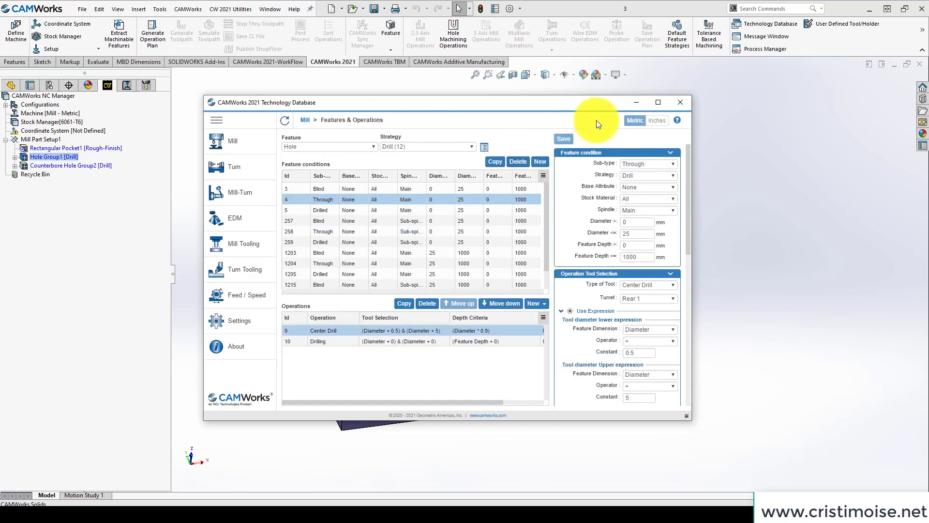
click(657, 105)
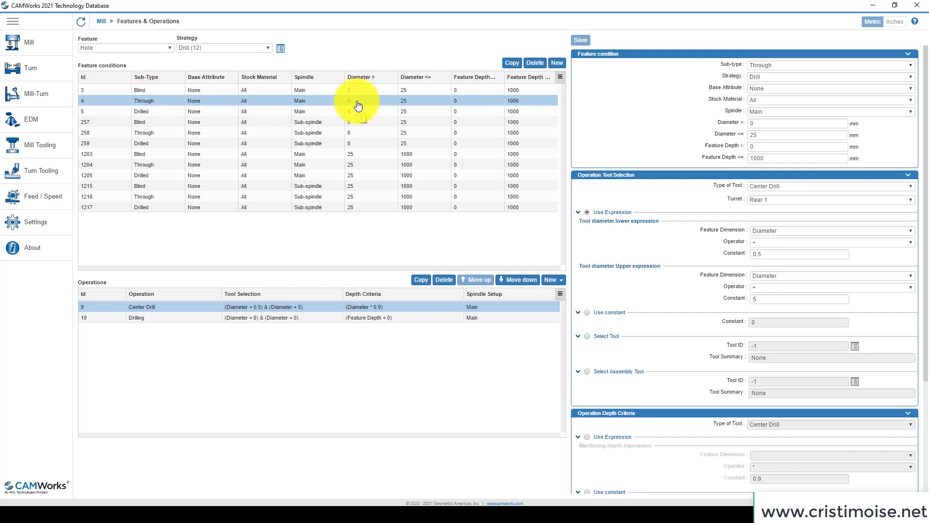
click(190, 318)
click(183, 310)
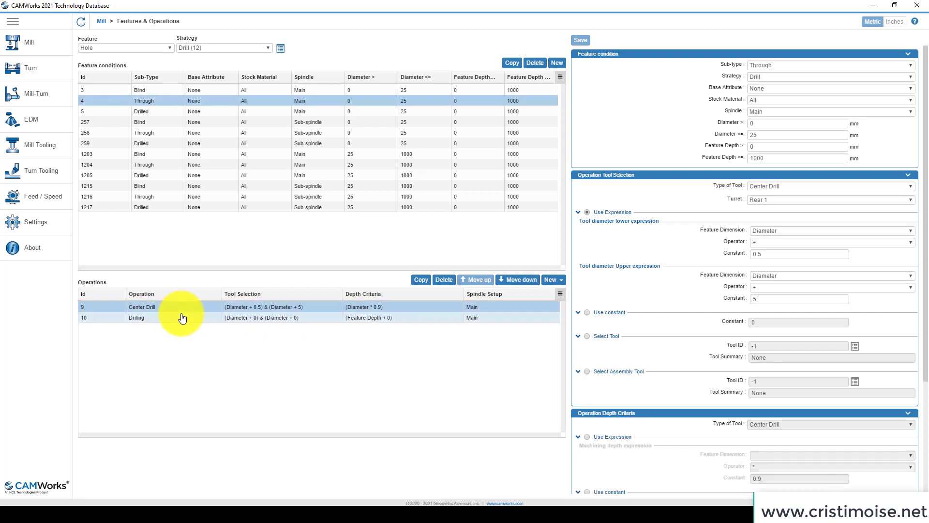
click(182, 318)
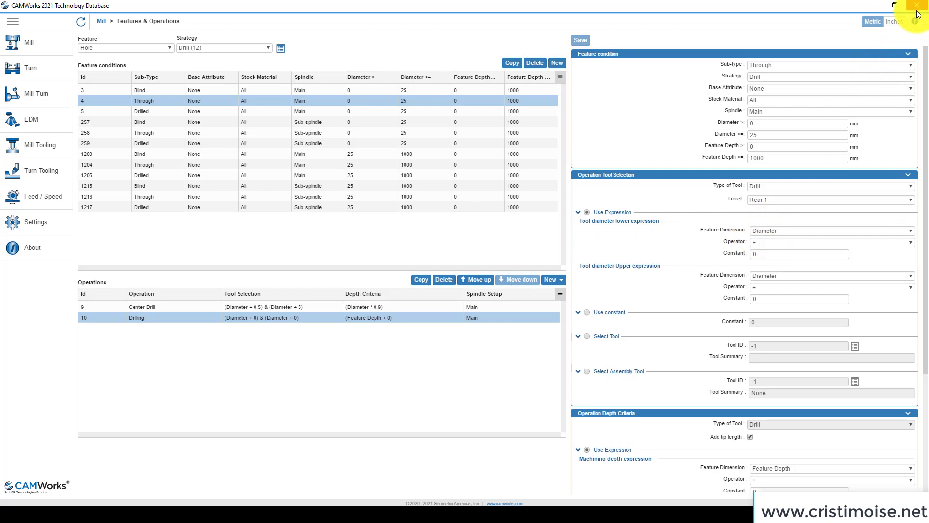
click(874, 7)
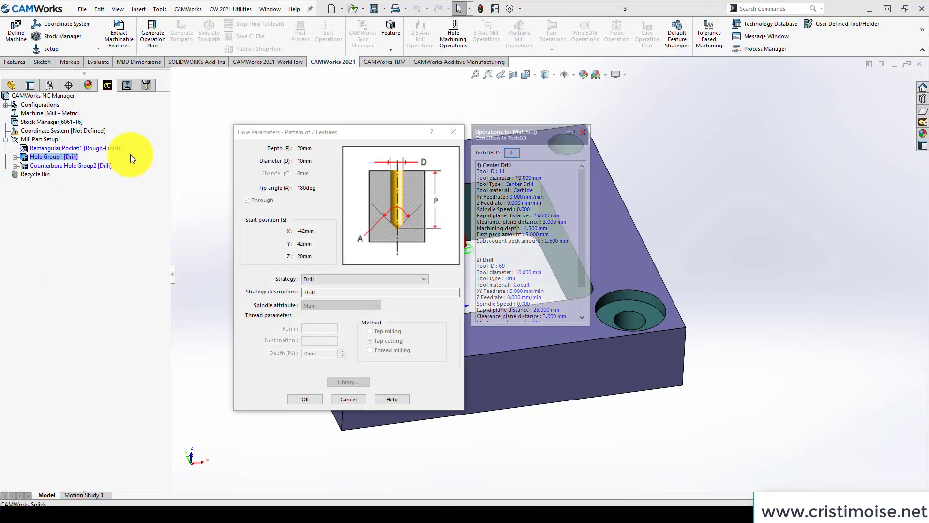
click(349, 399)
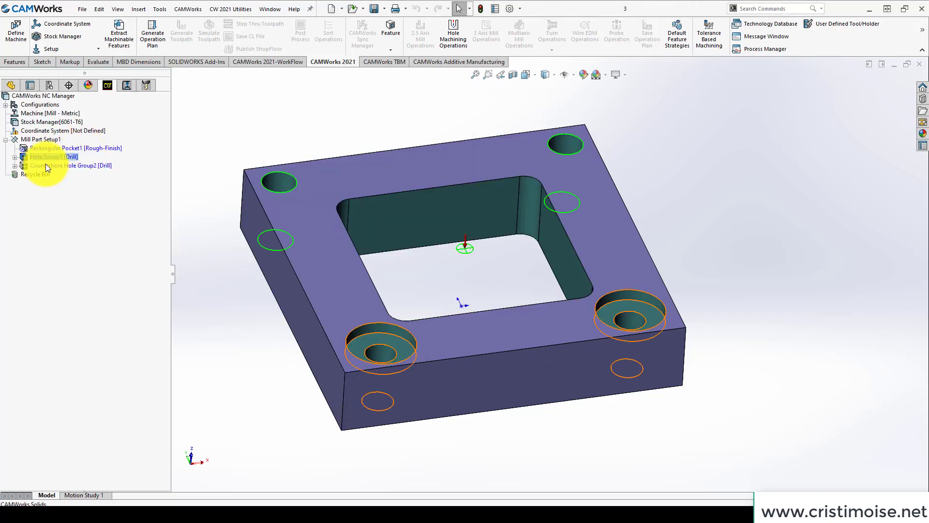
- Generate the operation plan for Hole Group1 and the toolpaths for Mill Part Setup1, checking the center drill toolpath
right_click(47, 159)
click(87, 210)
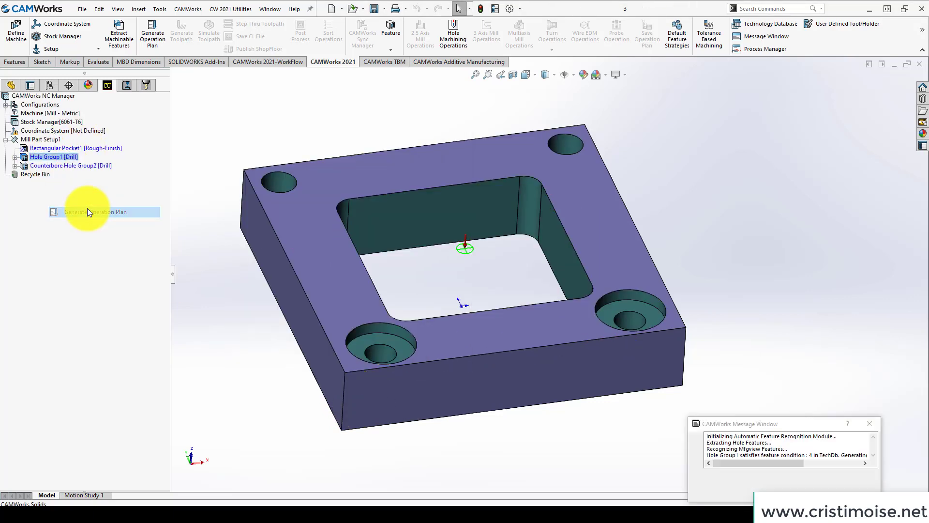
right_click(69, 143)
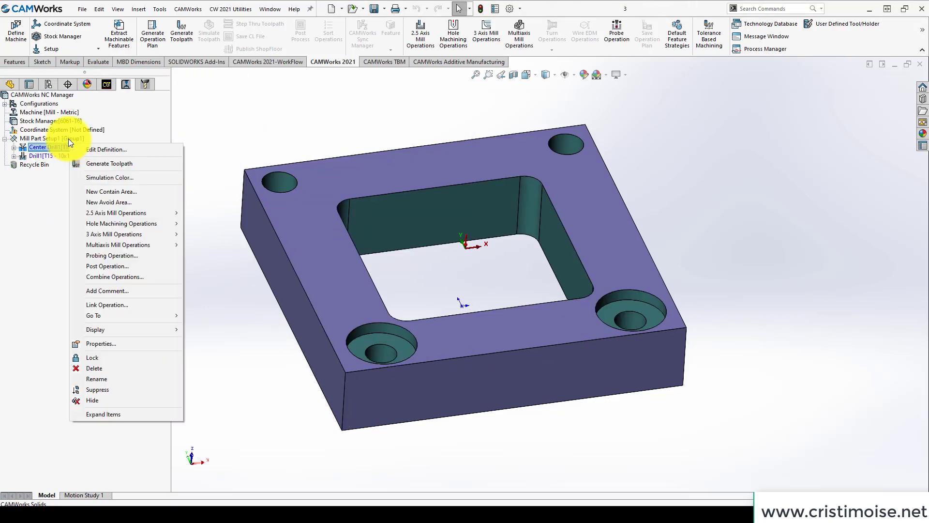
right_click(68, 138)
click(116, 159)
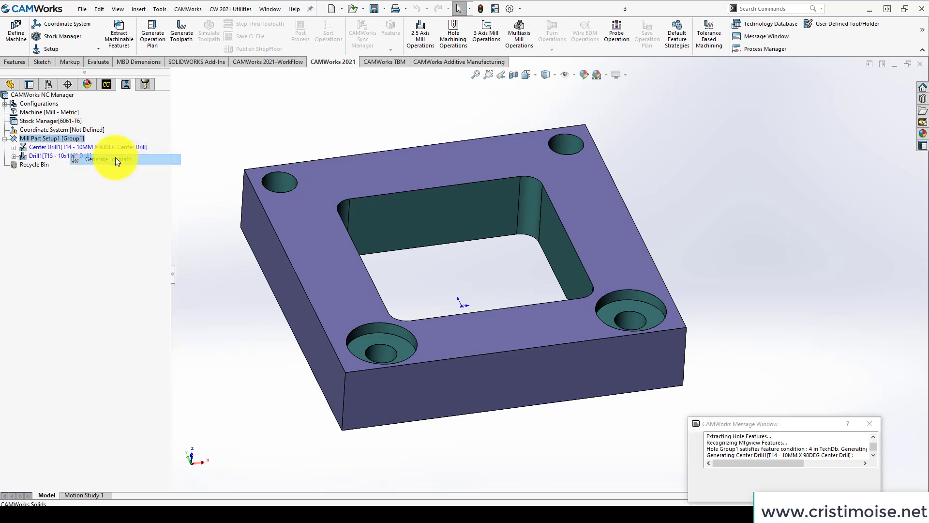
click(100, 146)
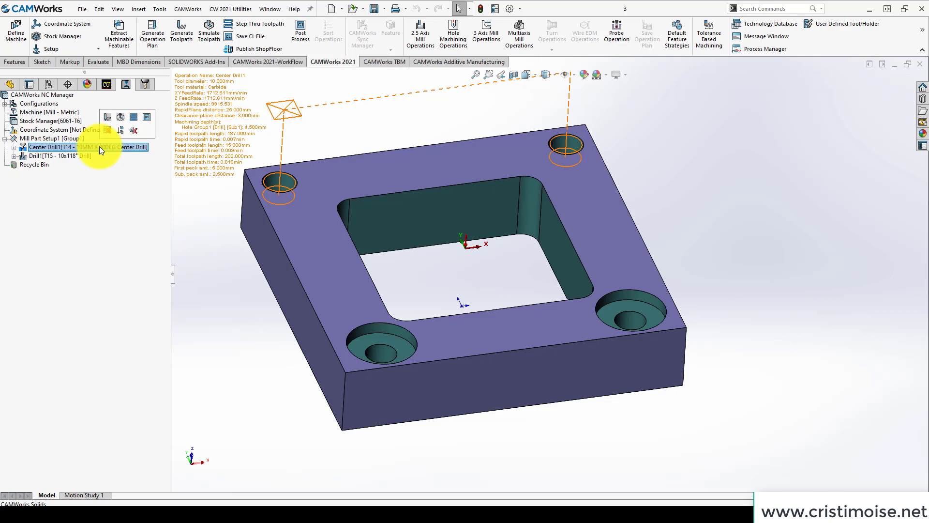
- Delete the center drill operation from Mill Part Setup1
right_click(68, 146)
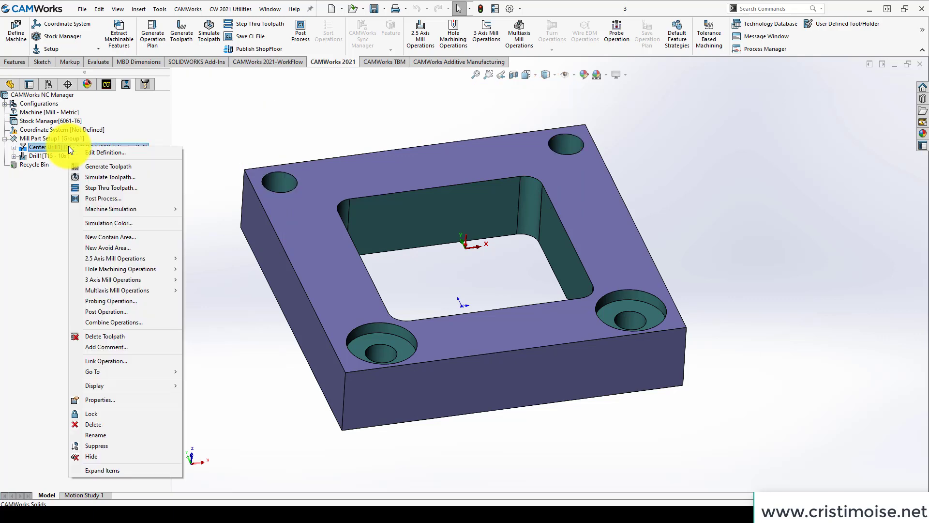
click(118, 425)
click(493, 276)
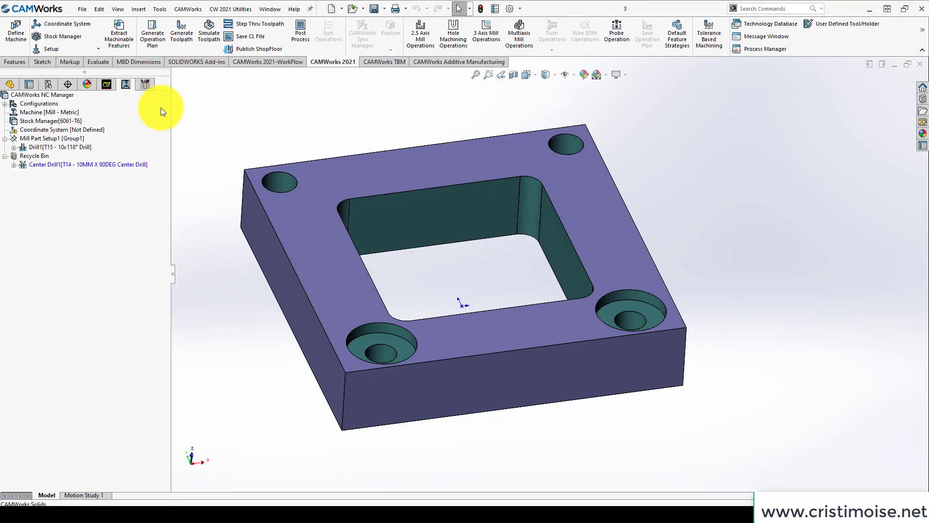
- Save Hole Group1's operation plan to the Technology Database, overwriting the existing feature condition
click(106, 84)
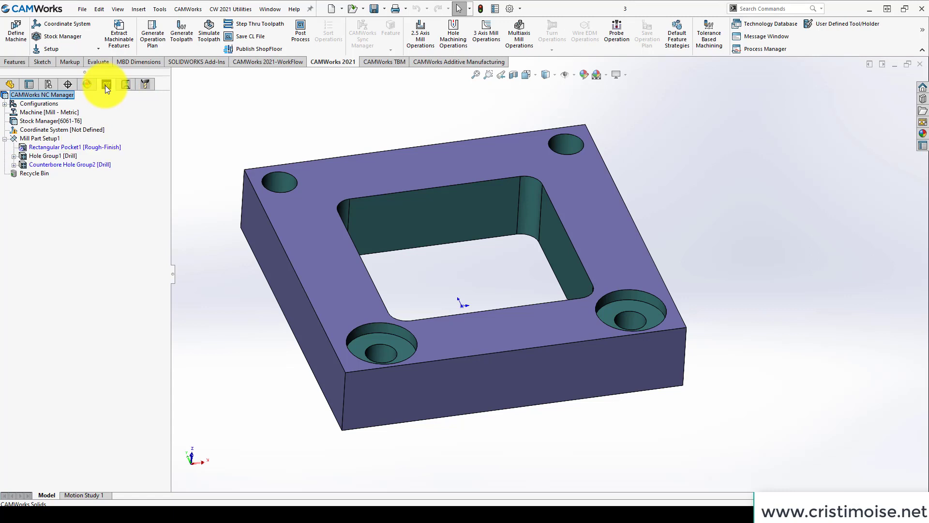
right_click(56, 154)
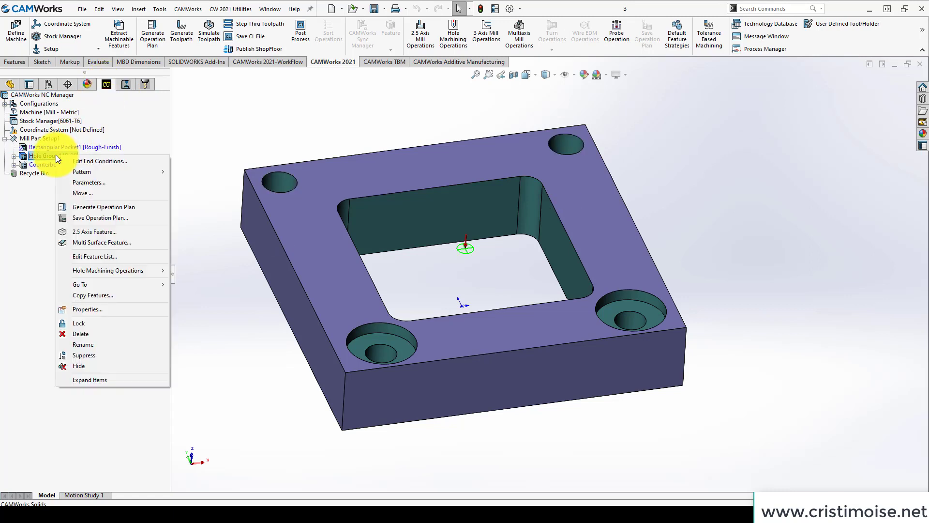
click(90, 217)
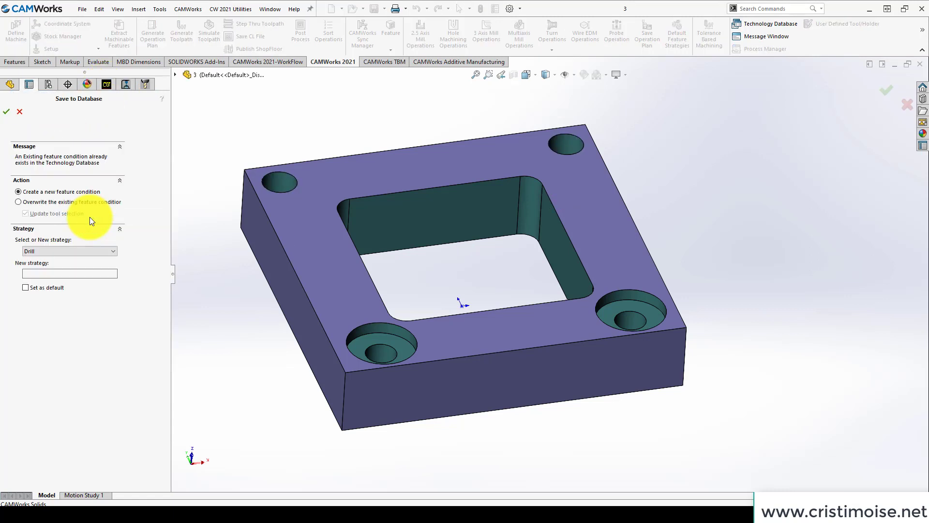
click(71, 200)
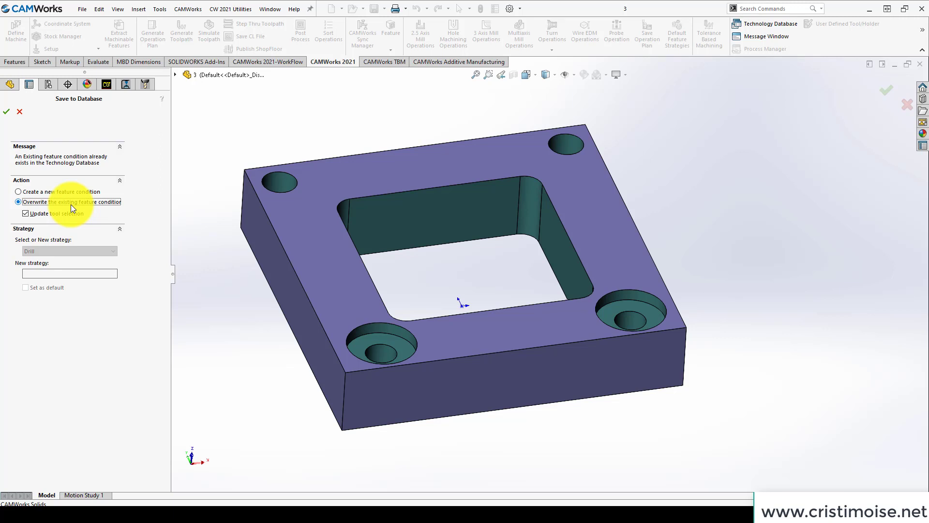
click(10, 111)
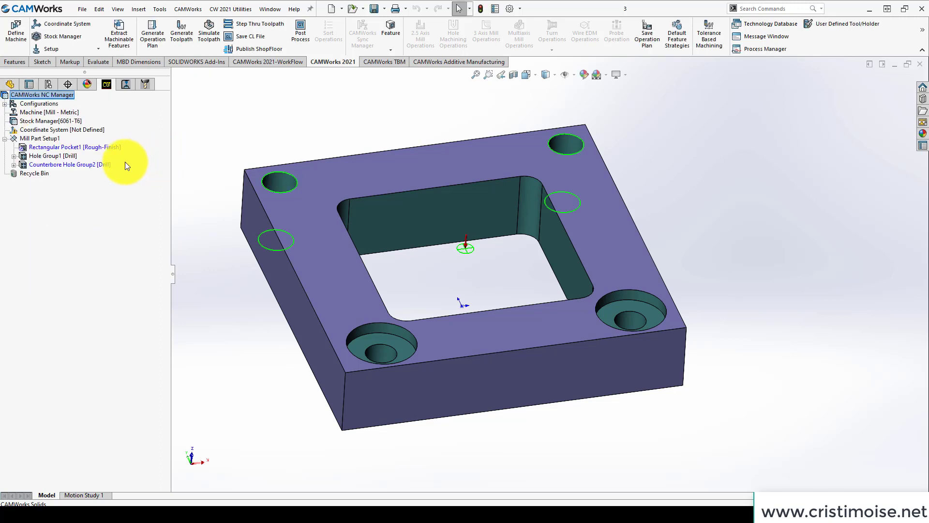
- Generate the operation plan for Counterbore Hole Group2 and review its center drill, drill and flat-end contour mill operations
right_click(90, 163)
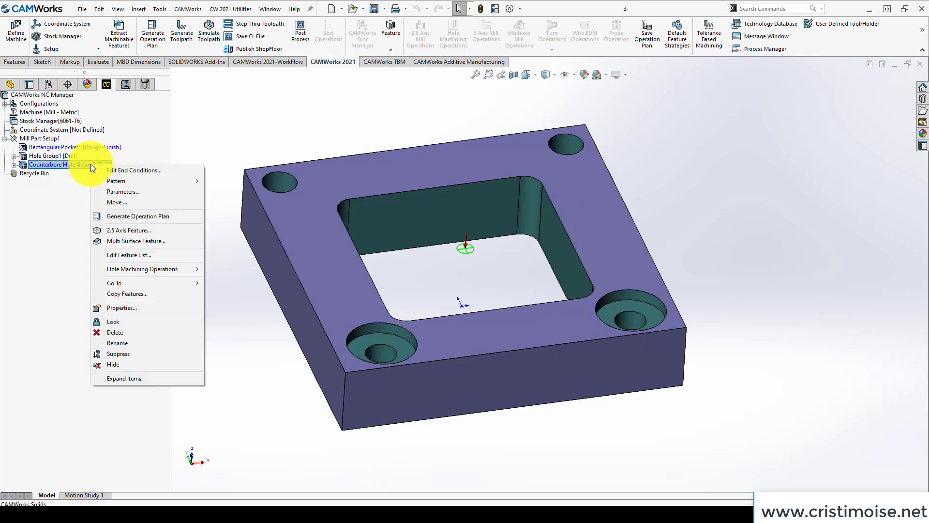
click(137, 216)
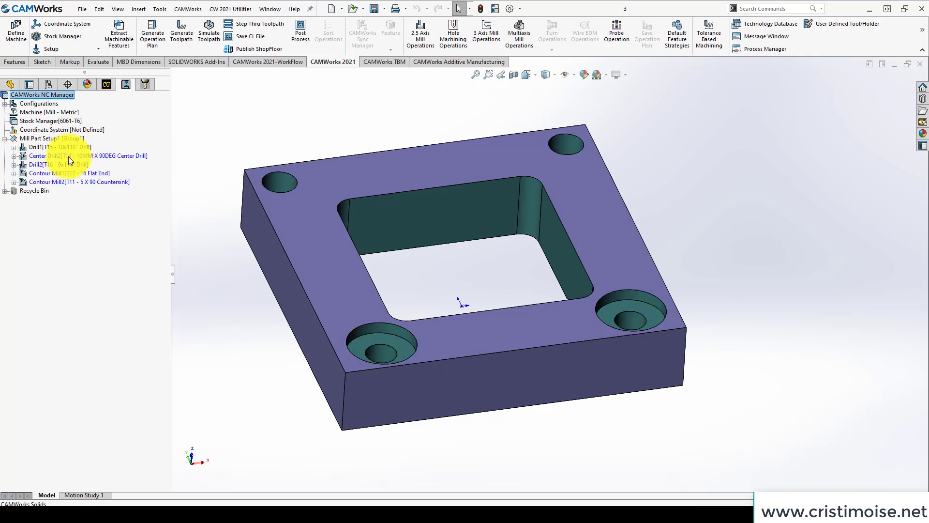
click(68, 156)
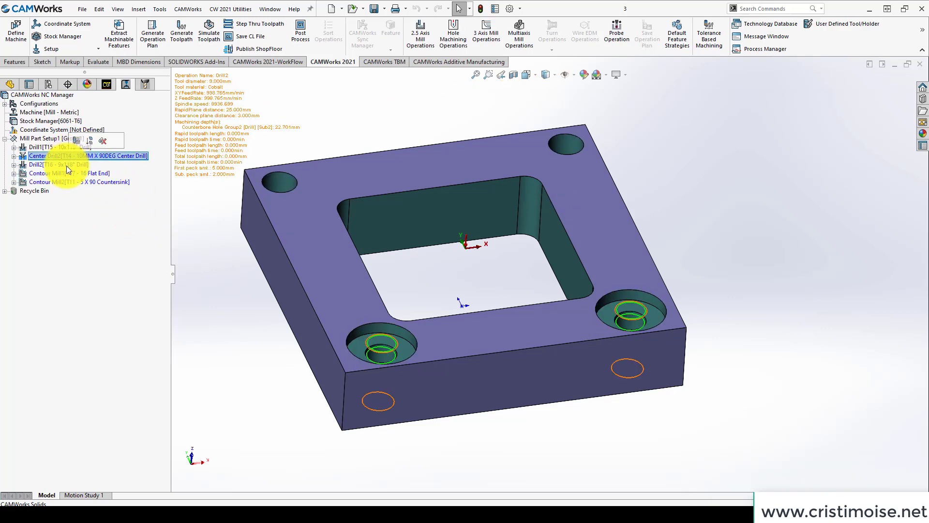
click(66, 166)
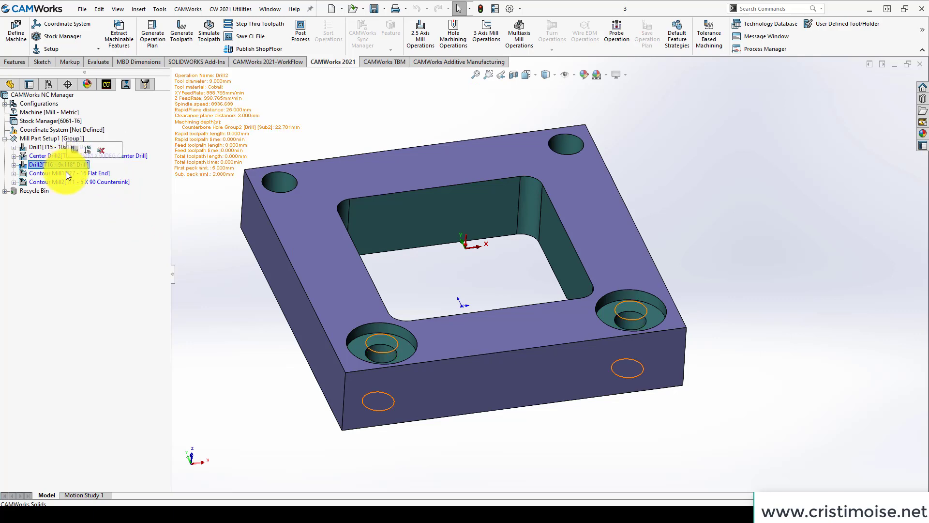
click(65, 174)
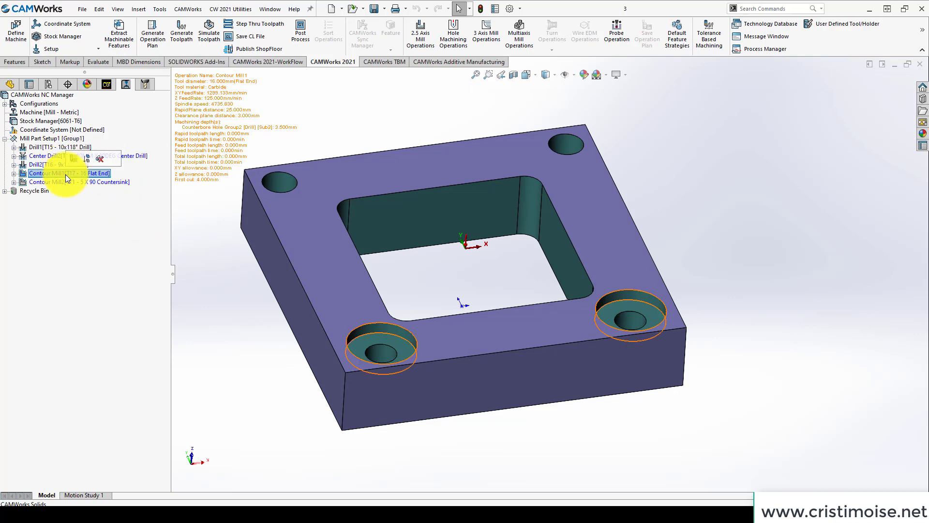
- Generate Mill Part Setup1's toolpaths and check the 5 X 90 countersink contour mill toolpath on the counterbores
click(66, 182)
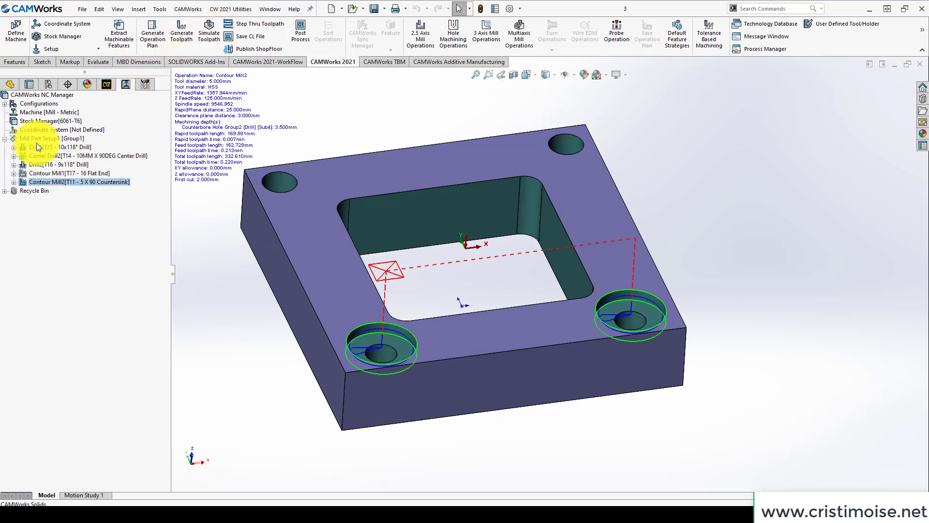
click(193, 39)
- Simulate Mill Part Setup1 one toolpath at a time, examining the drilled holes and the contour-milled counterbores with their top edges
click(208, 39)
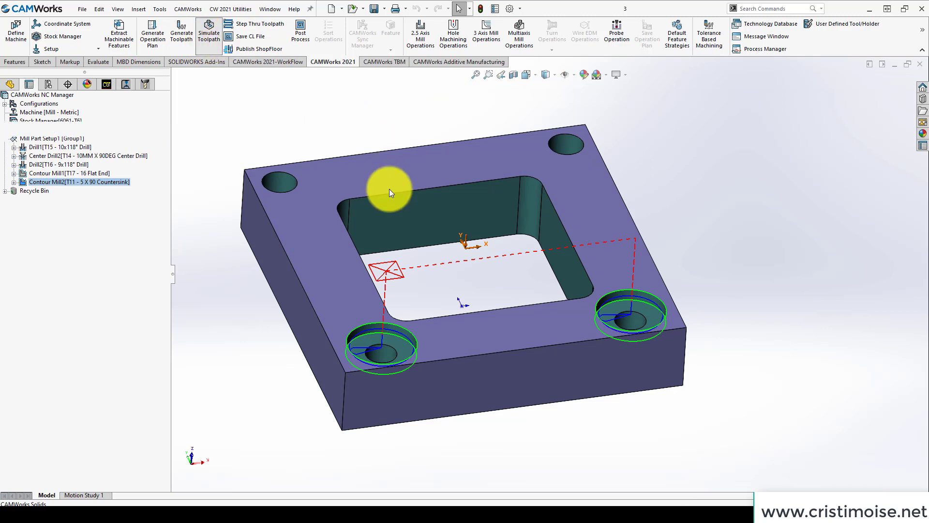
click(108, 170)
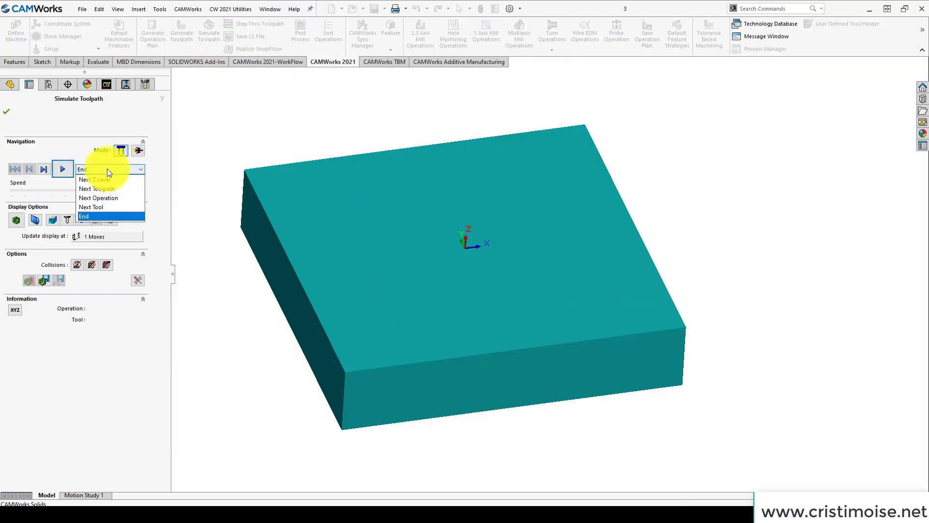
click(103, 188)
click(58, 167)
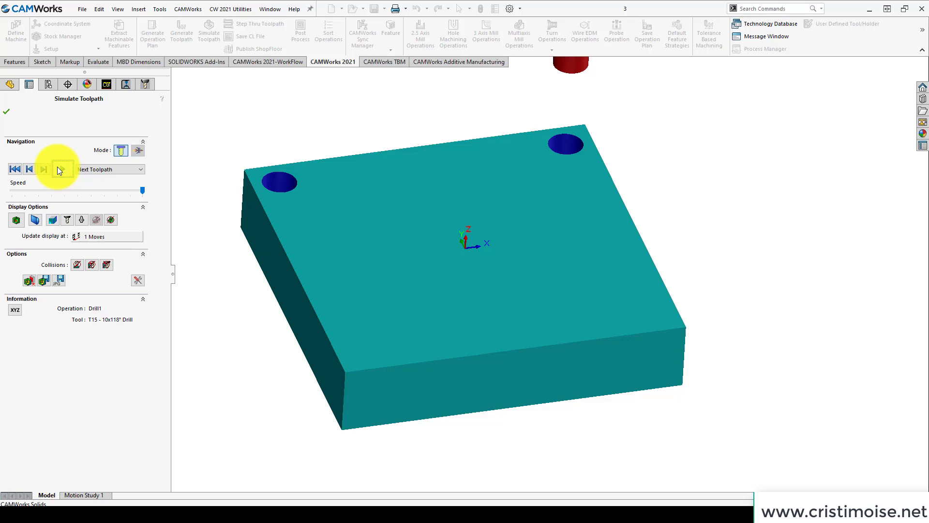
click(59, 166)
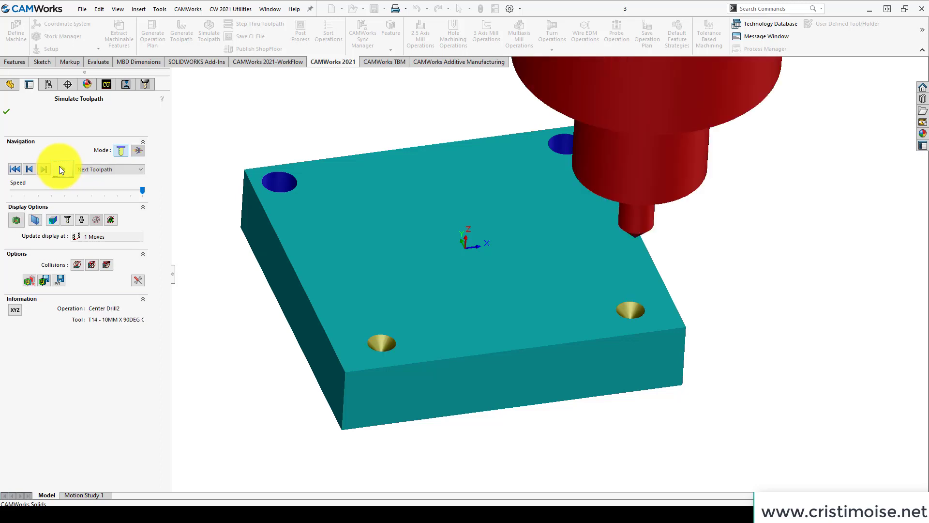
click(59, 167)
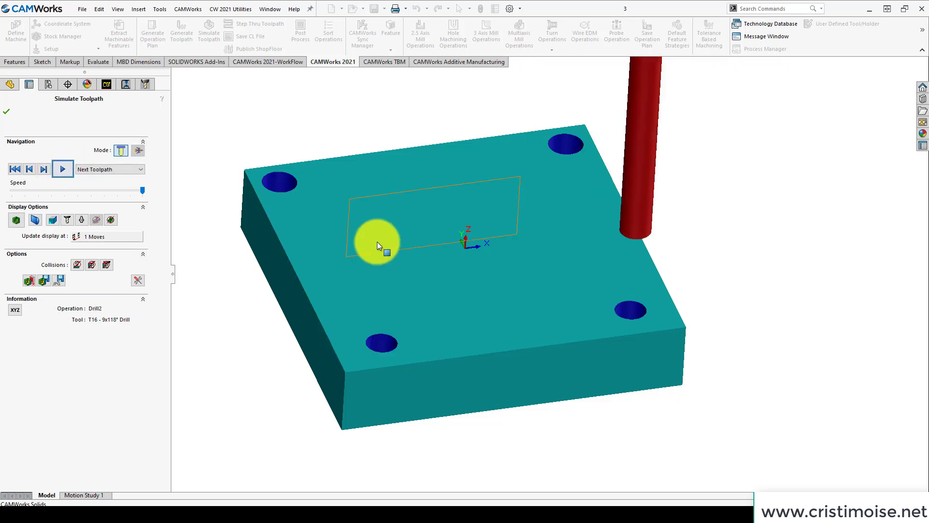
mouse_move(373, 245)
middle_down()
mouse_move(375, 322)
mouse_move(373, 261)
middle_up()
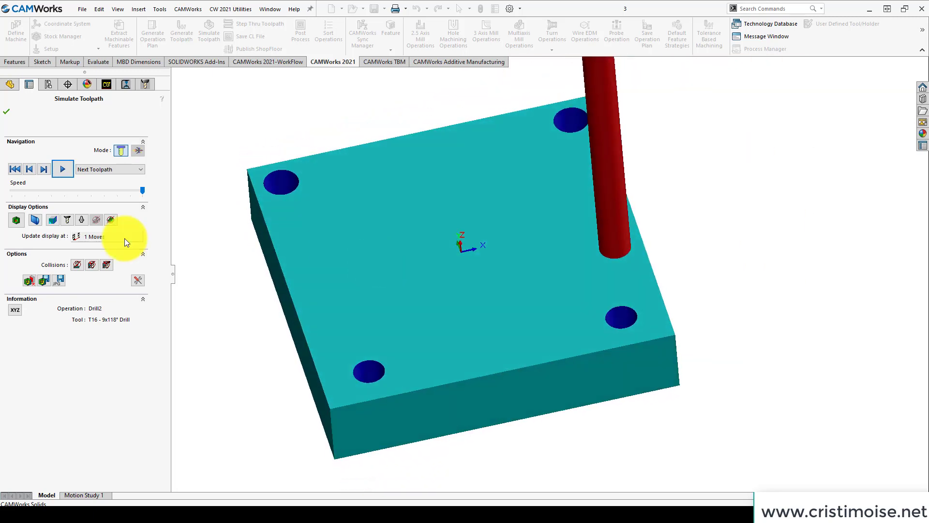
click(60, 167)
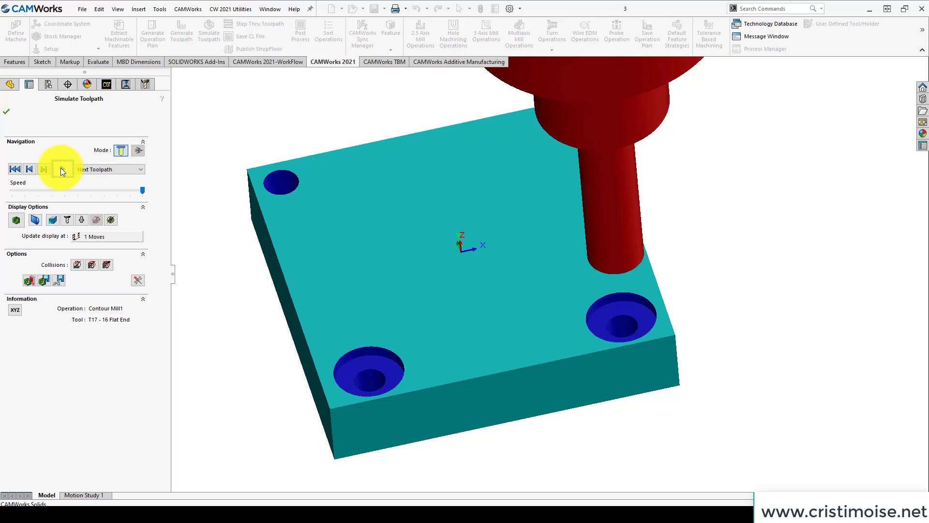
click(60, 168)
scroll(389, 387, down, 6)
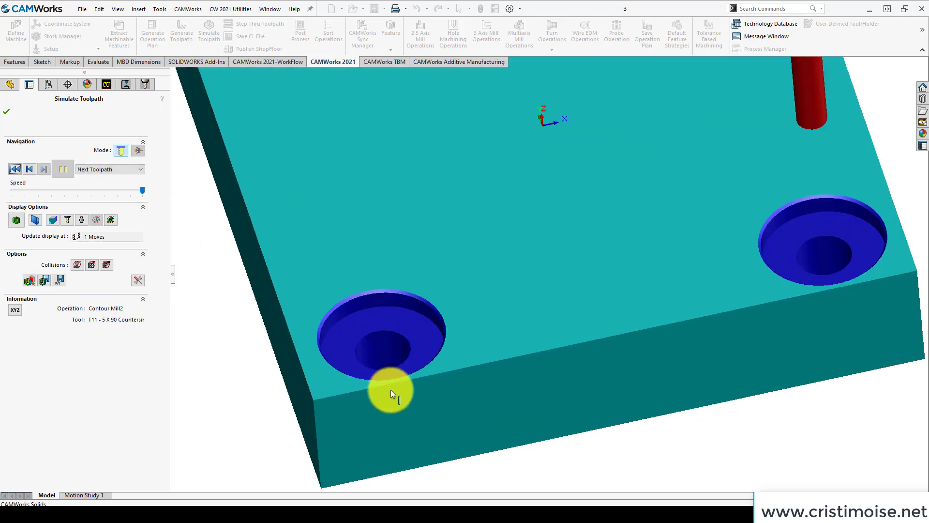
scroll(384, 373, up, 3)
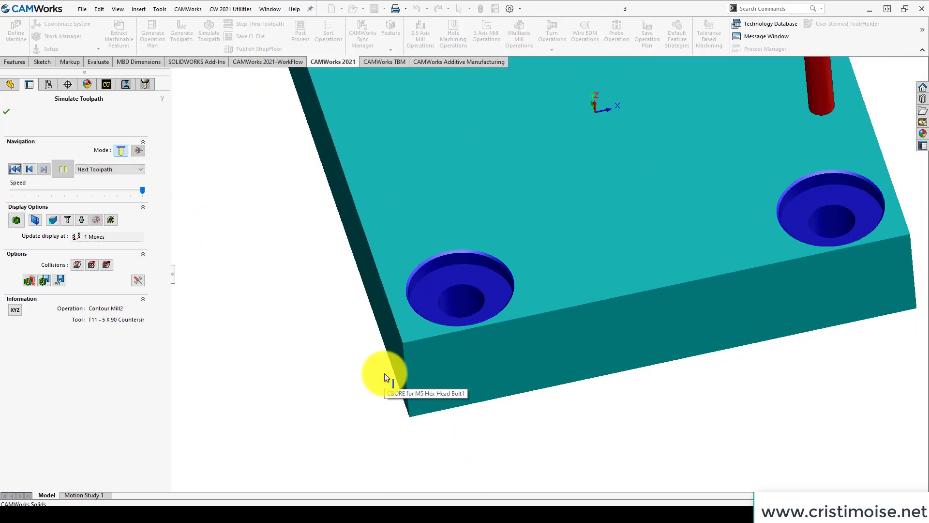
click(9, 112)
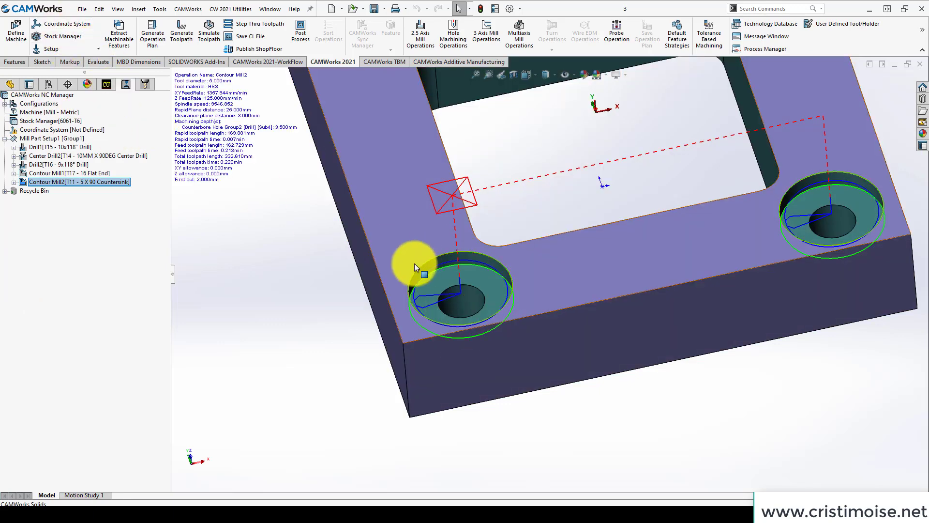
- Check the flat-end contour mill toolpath, and open Counterbore Hole Group2's matching Drill strategy condition in the Technology Database
middle_drag(445, 276, 417, 272)
click(91, 174)
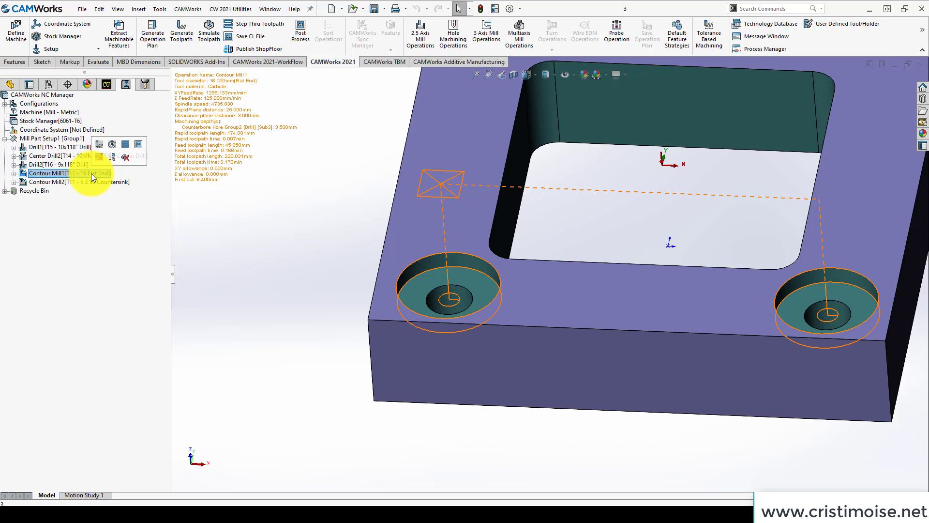
click(107, 83)
right_click(65, 166)
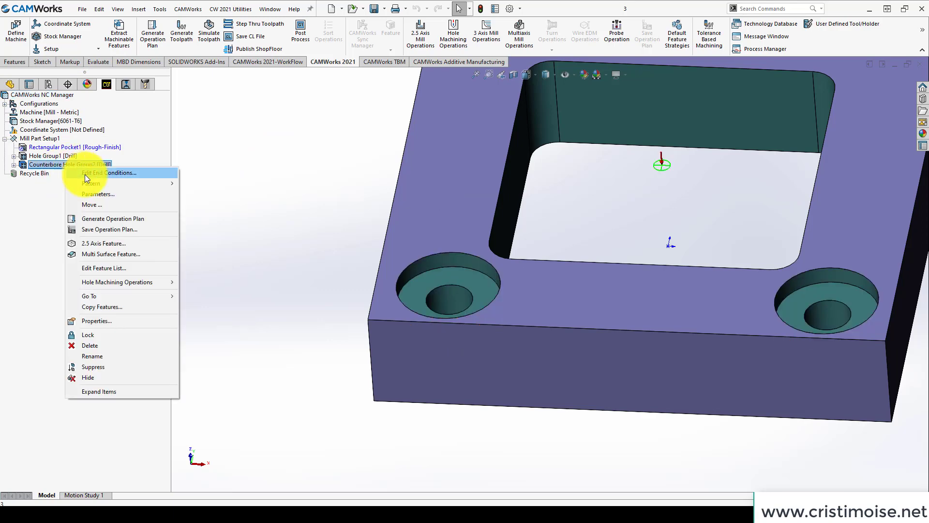
click(95, 196)
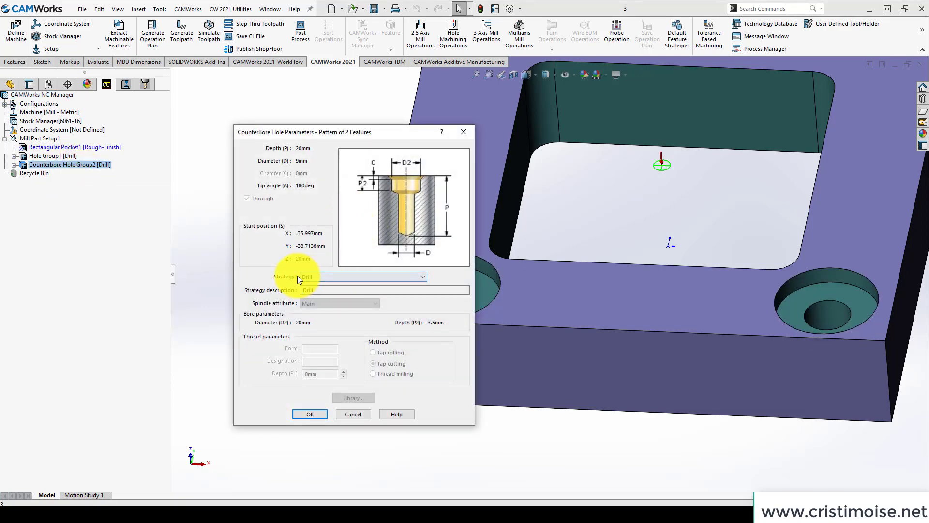
mouse_move(319, 277)
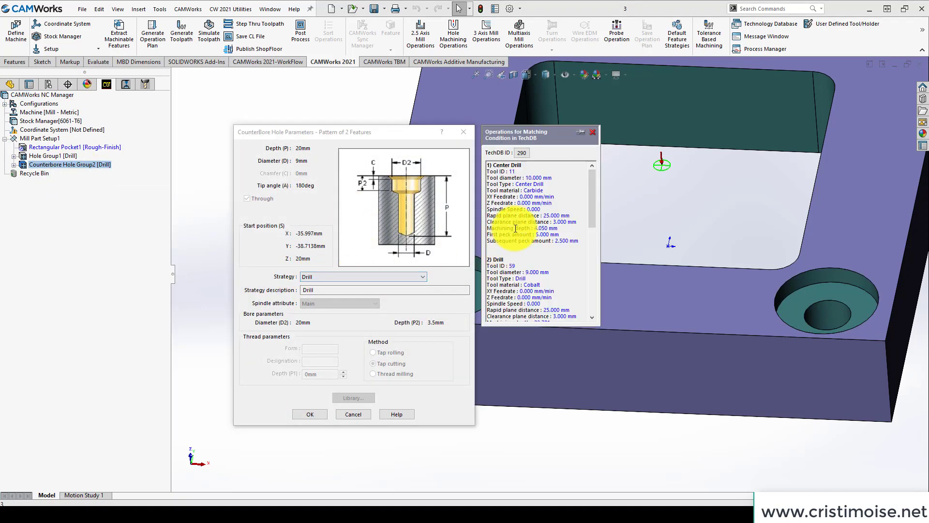
click(524, 153)
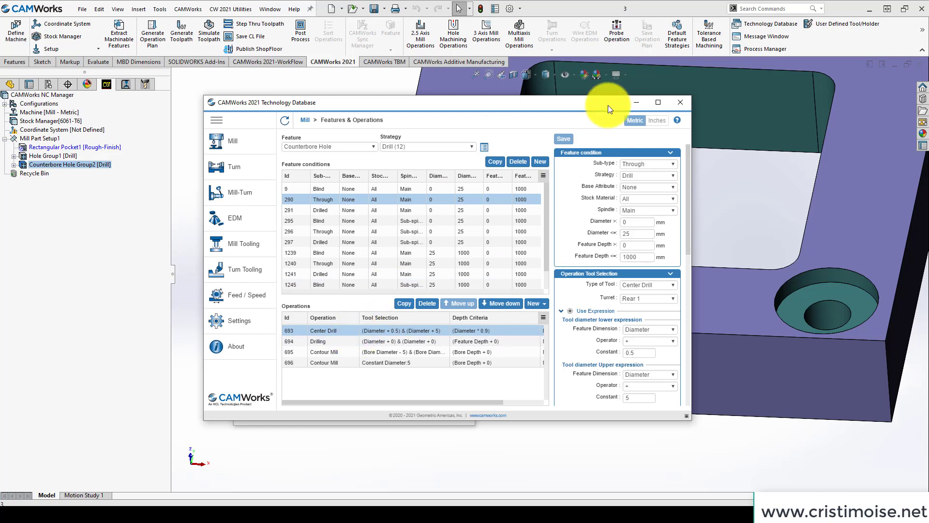
click(658, 103)
- Review the drilling and both contour mill operations stored for the through counterbore condition, and close the database and hole parameters
click(160, 316)
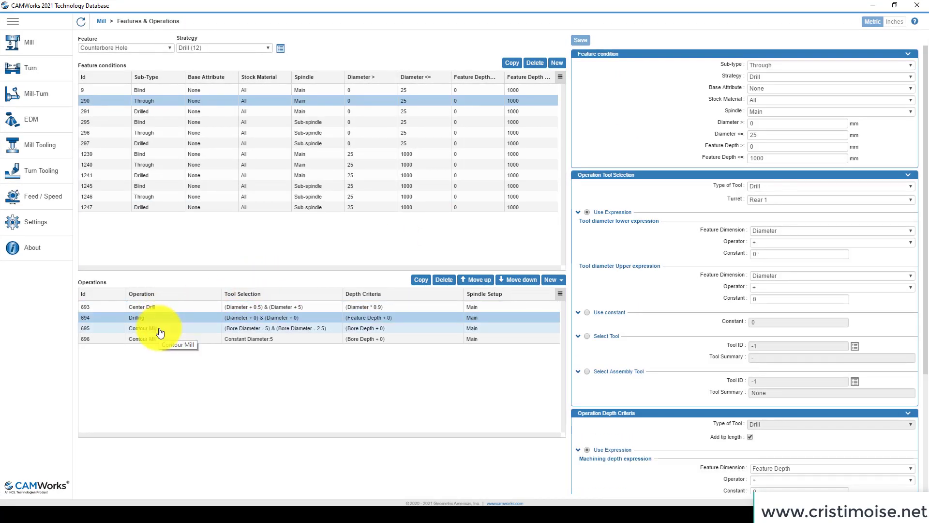
click(159, 330)
click(159, 340)
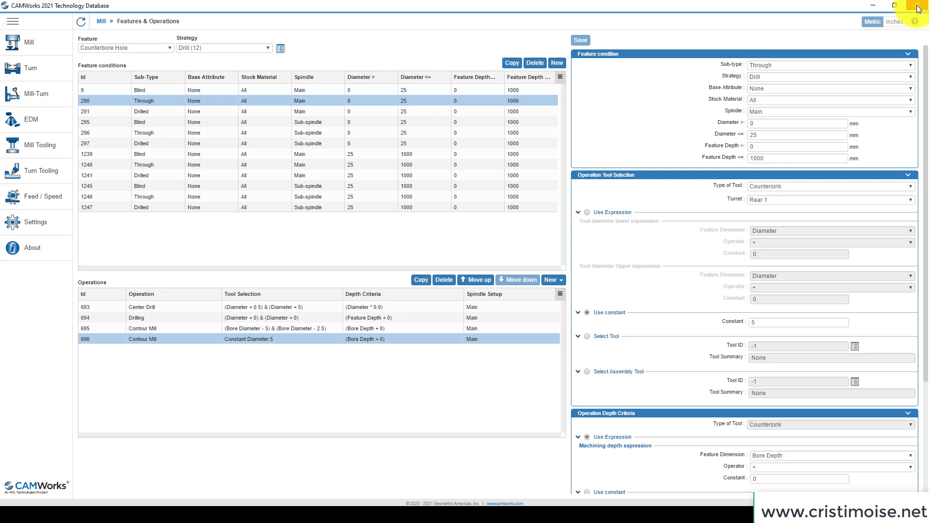
click(918, 9)
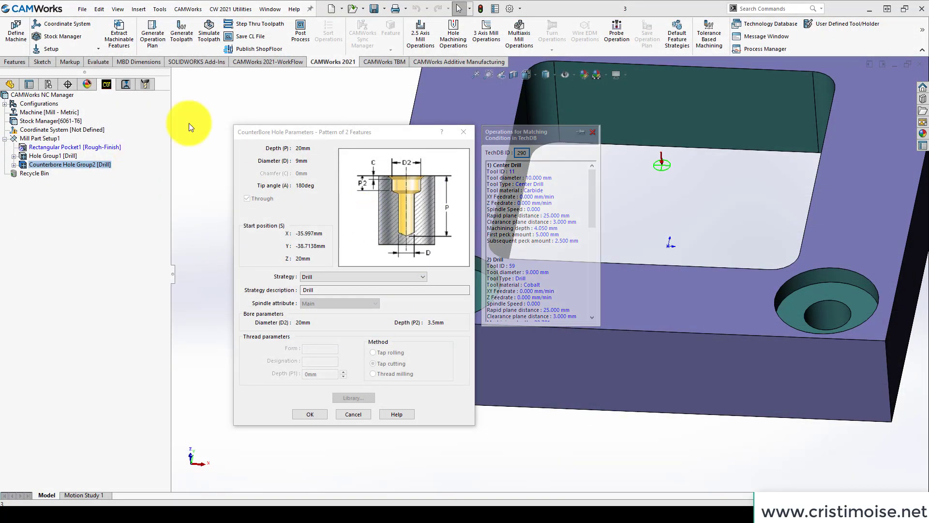
click(468, 131)
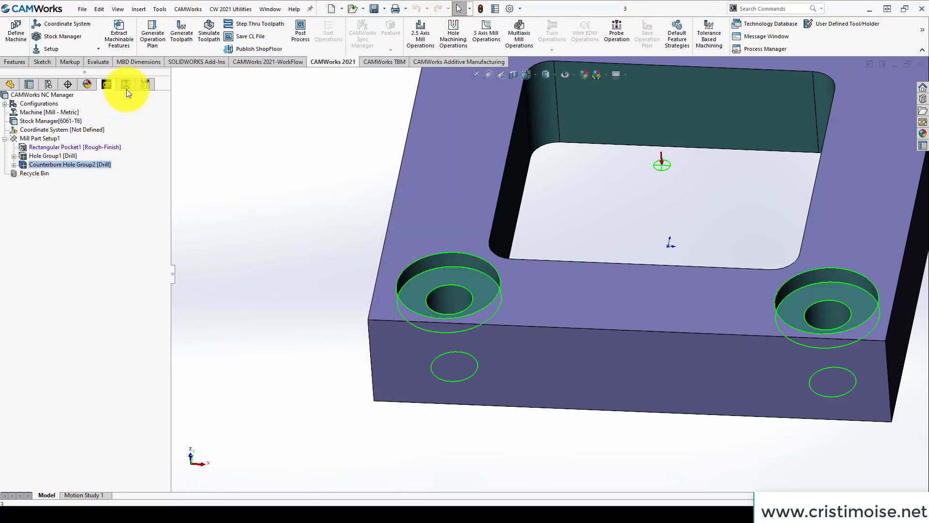
right_click(77, 162)
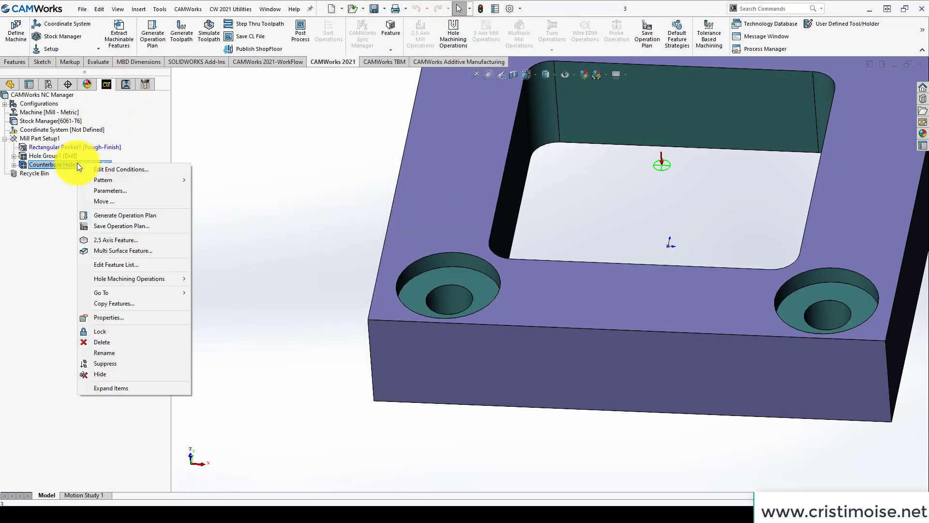
click(104, 223)
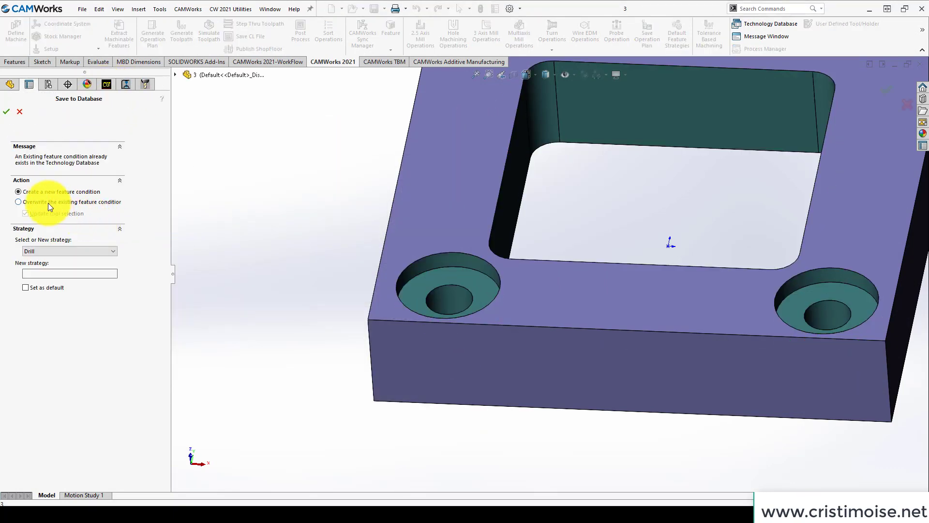
click(22, 112)
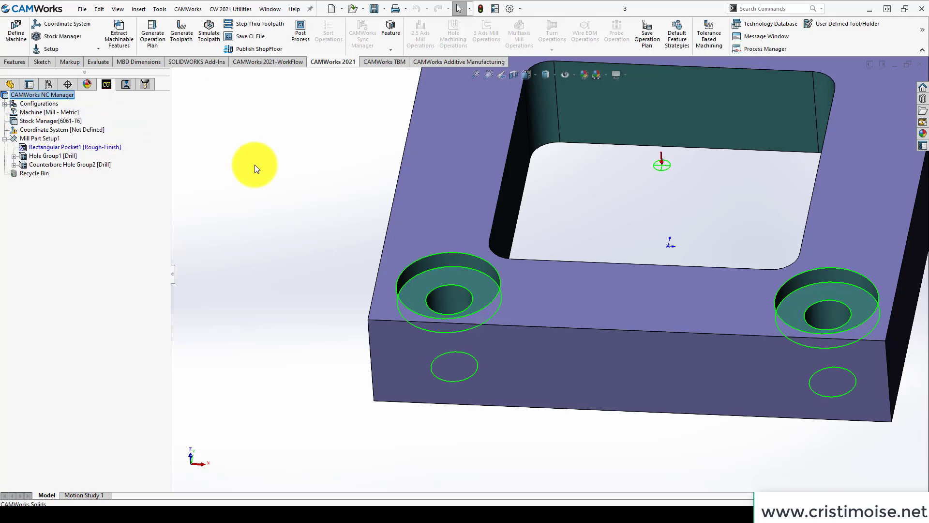
- Switch to part 4, extract its machinable features, and highlight Hole Group1 with Mill Part Setup2 collapsed
ctrl+middle_drag(459, 210, 325, 266)
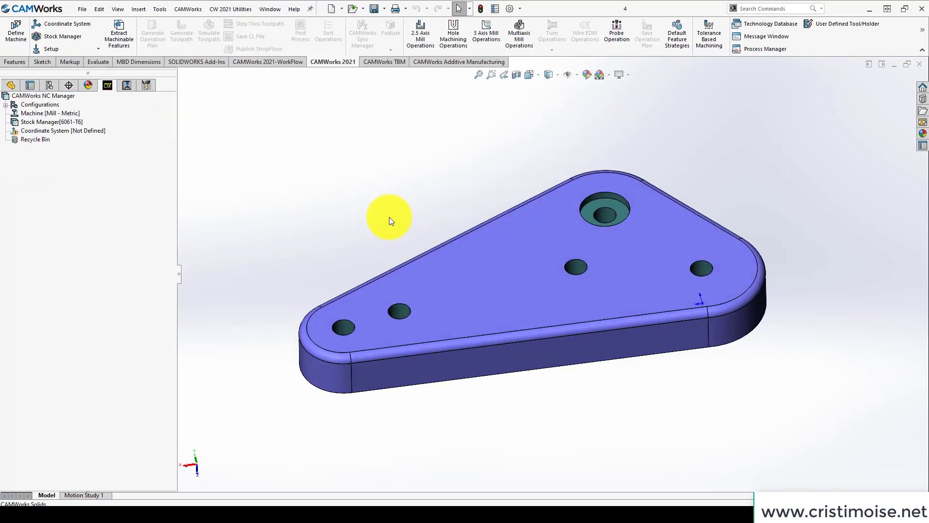
click(120, 31)
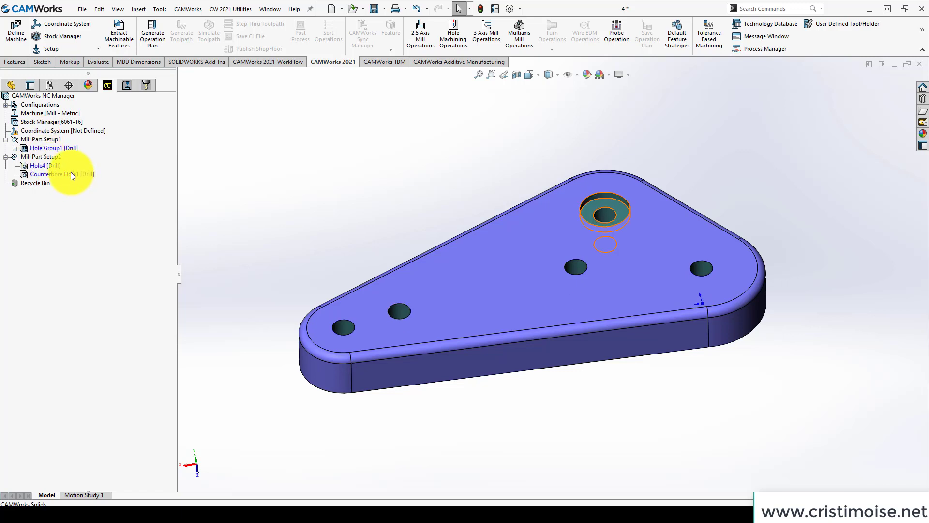
click(56, 146)
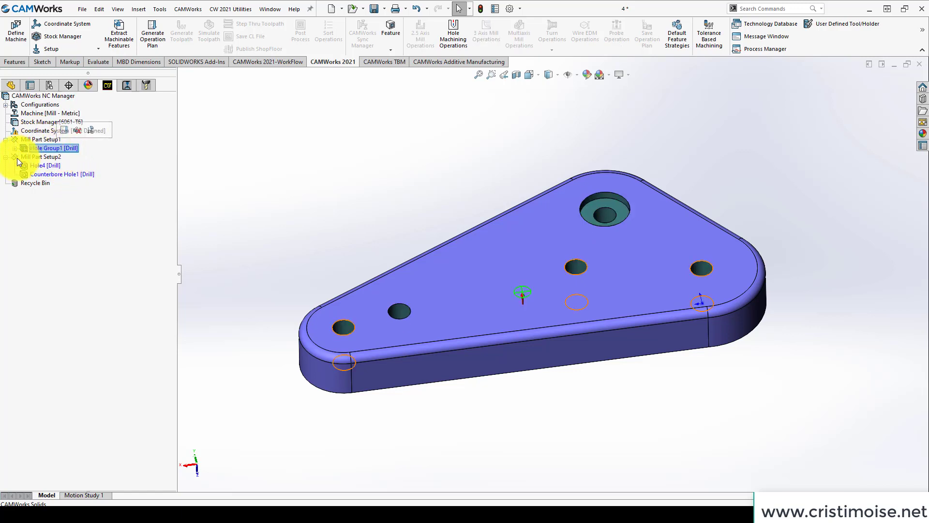
click(6, 157)
- Generate the operation plan for Hole Group1 and the toolpath for its drill operation, checking the holes from the other side
right_click(62, 147)
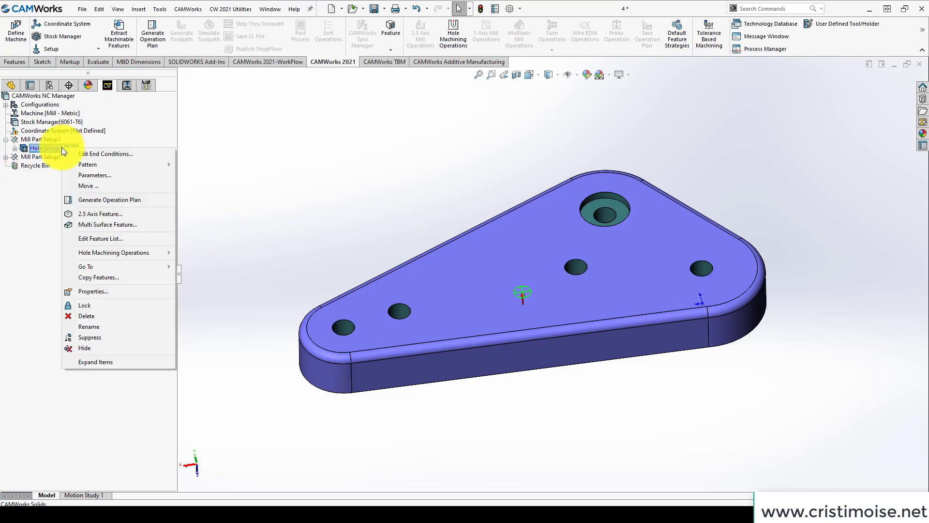
click(109, 202)
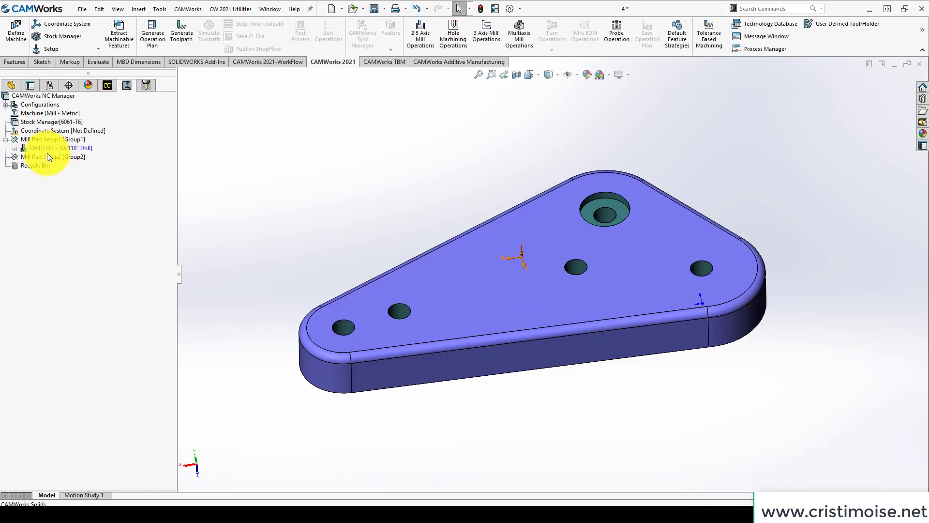
mouse_move(88, 149)
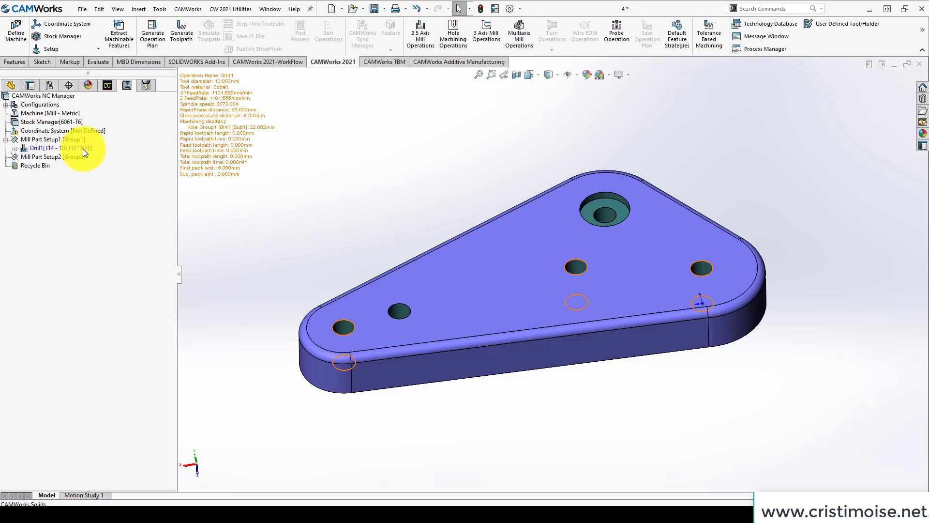
right_click(83, 149)
click(109, 169)
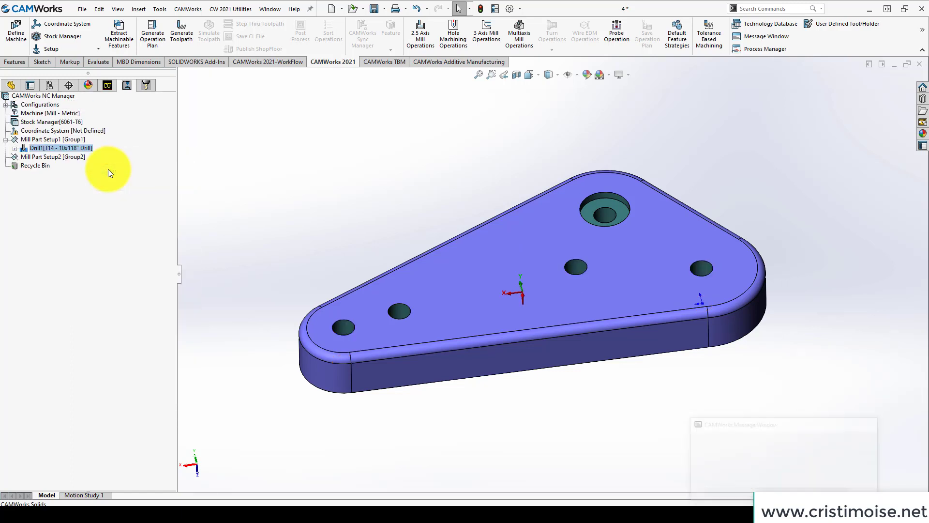
mouse_move(366, 182)
middle_down()
mouse_move(372, 158)
mouse_move(390, 156)
mouse_move(370, 220)
mouse_move(380, 176)
middle_up()
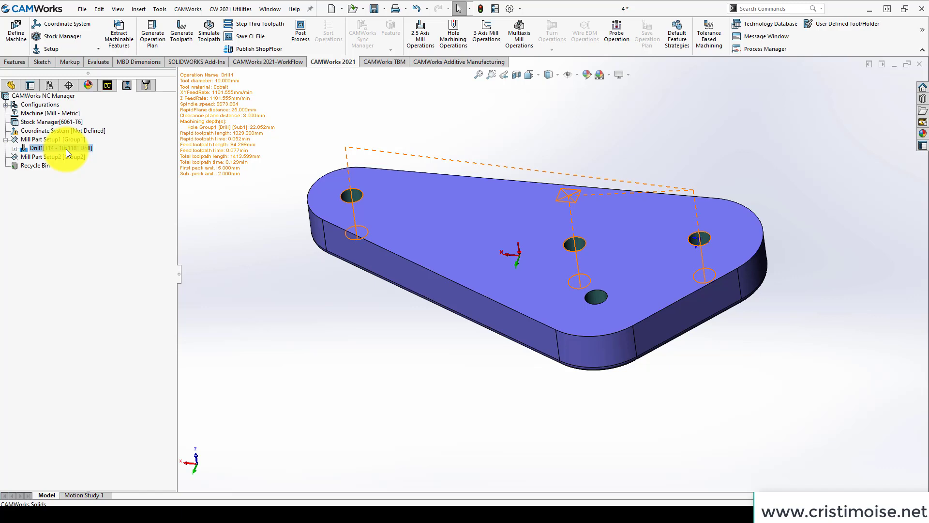
- Change the machining strategy of Hole Group1 in Mill Part Setup1 to Ream
click(106, 85)
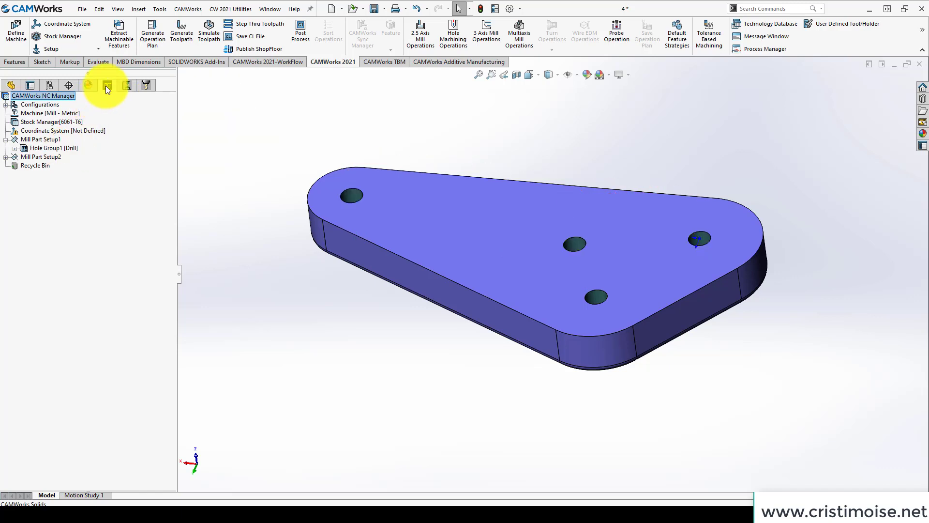
right_click(69, 149)
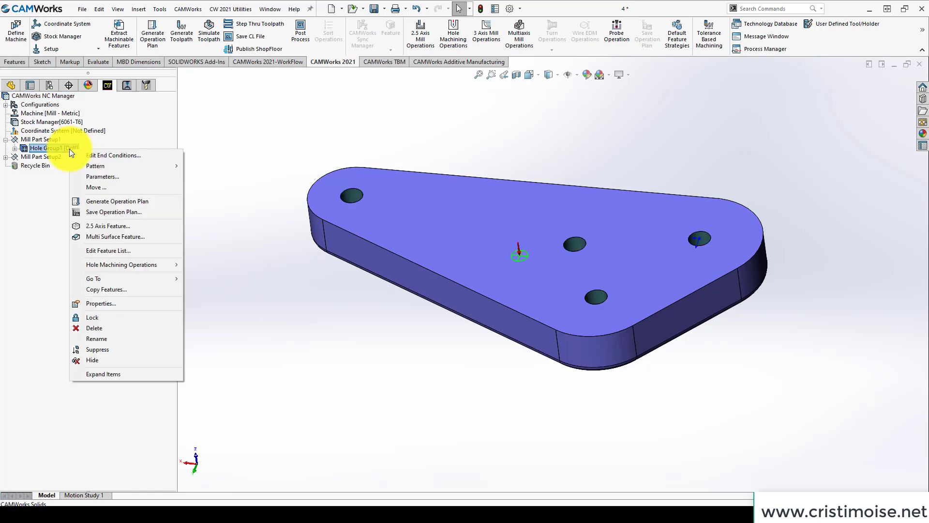
click(98, 176)
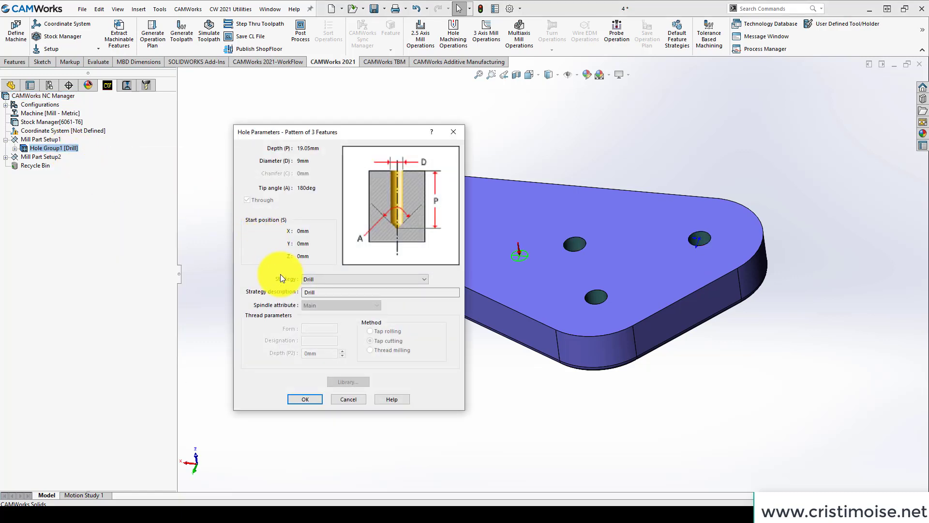
click(324, 280)
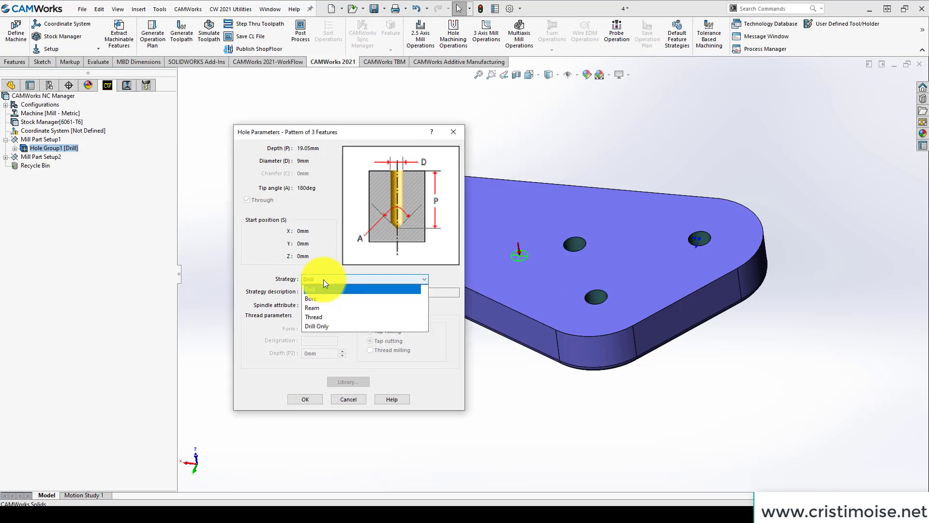
click(321, 306)
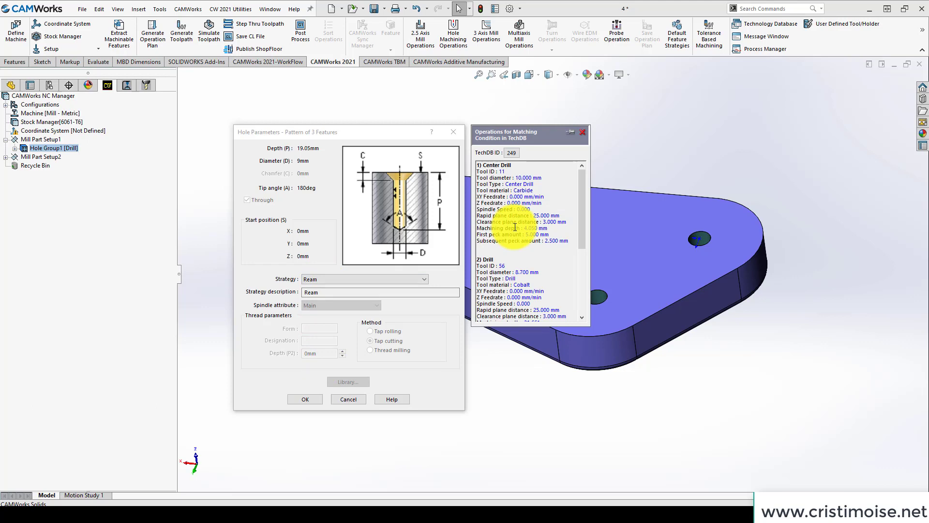
- Review the drill and ream operations stored for the matching Ream condition, and accept Hole Group1's parameters
scroll(515, 228, down, 5)
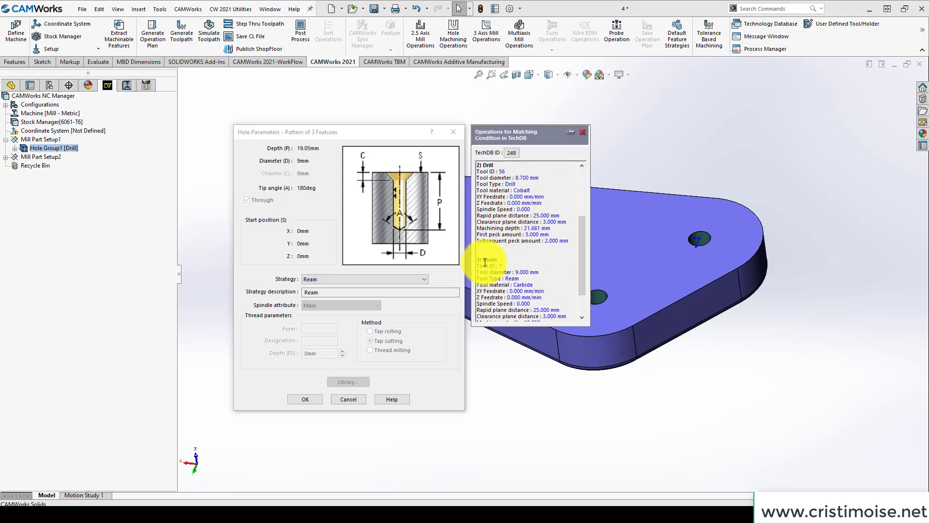
drag(483, 260, 509, 261)
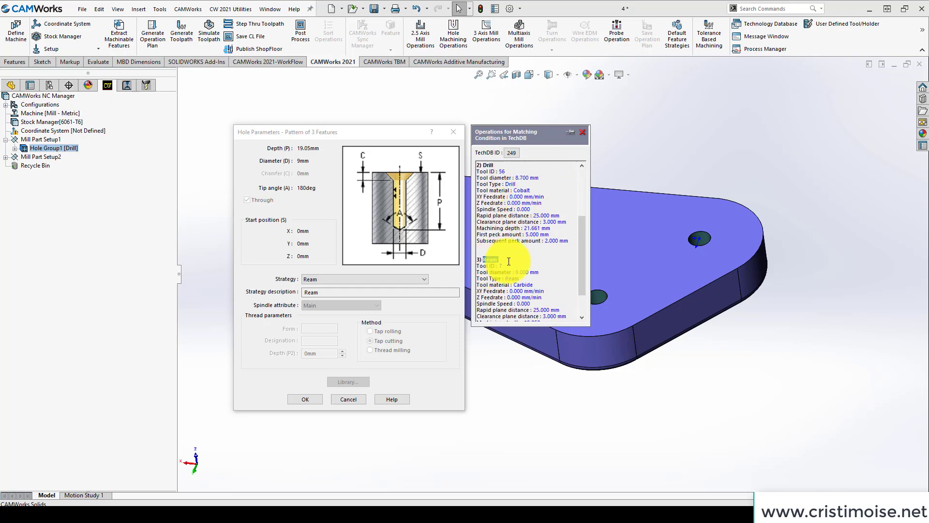
scroll(504, 206, up, 1)
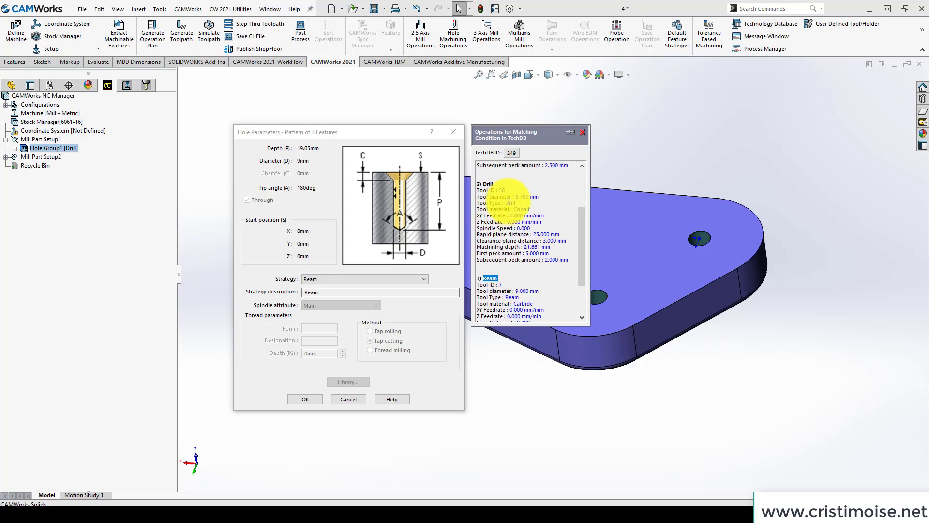
drag(514, 291, 523, 291)
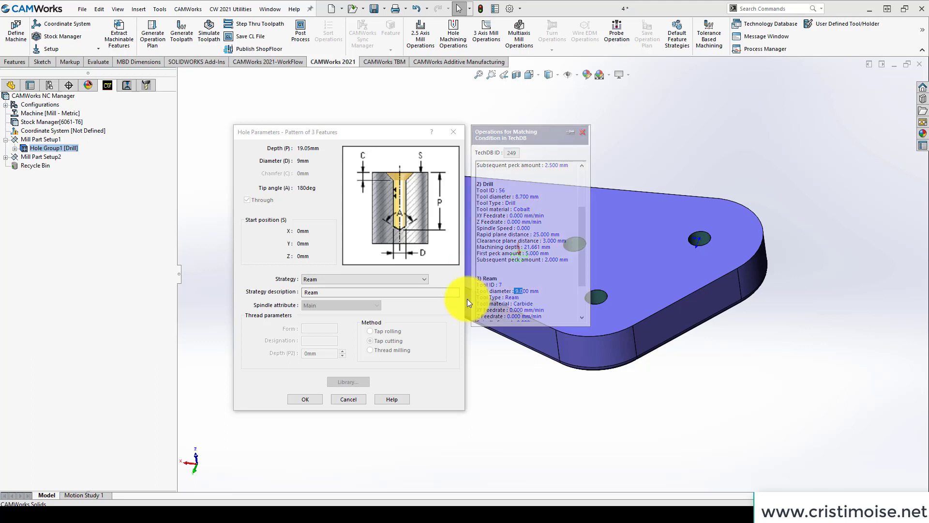
click(306, 400)
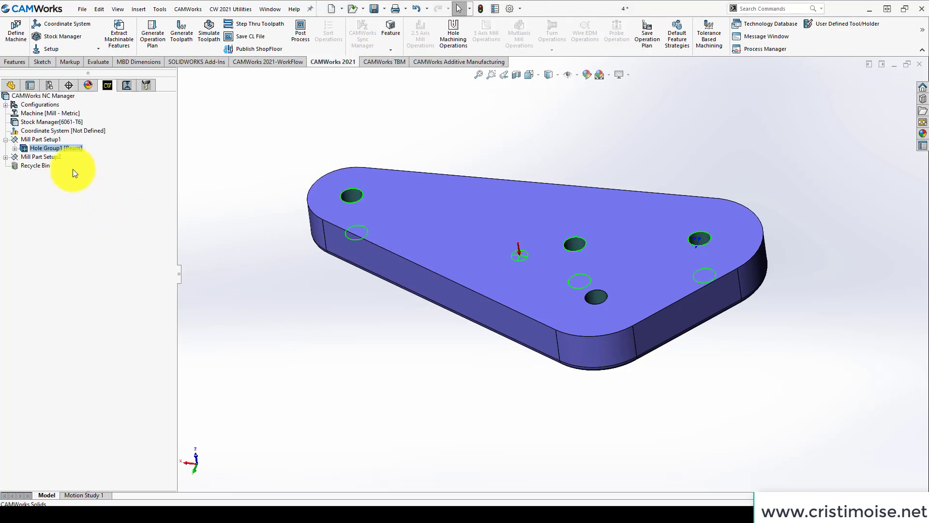
- Regenerate the operation plan for Hole Group1, replacing its previous operations, and generate the toolpaths for Mill Part Setup1
right_click(69, 148)
click(120, 199)
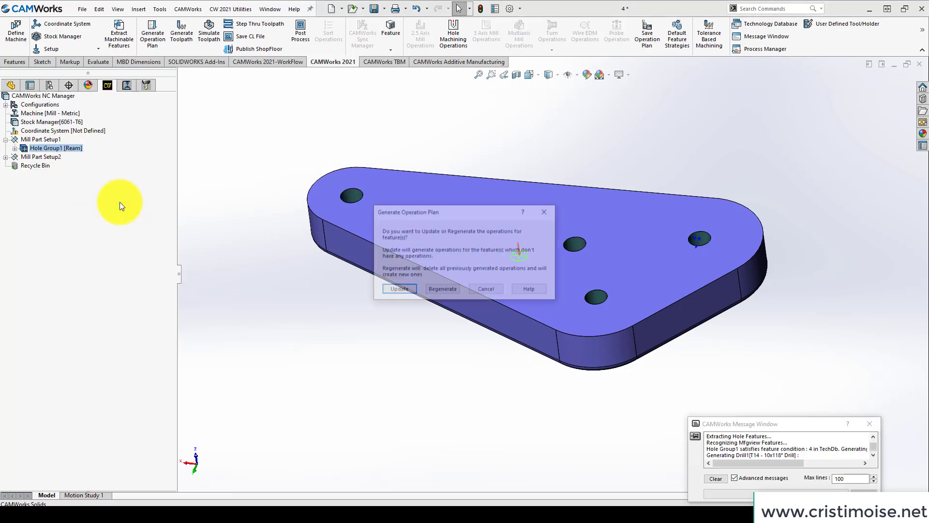
click(442, 290)
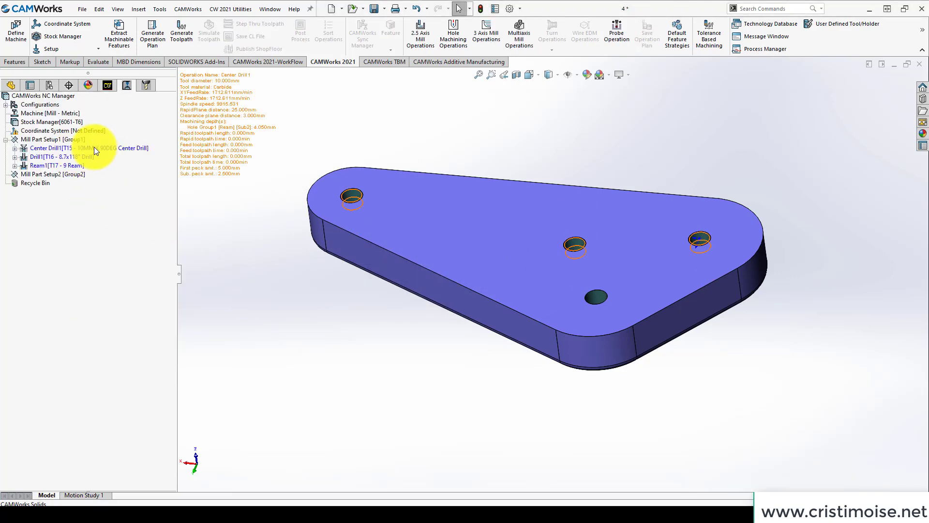
right_click(70, 141)
click(100, 161)
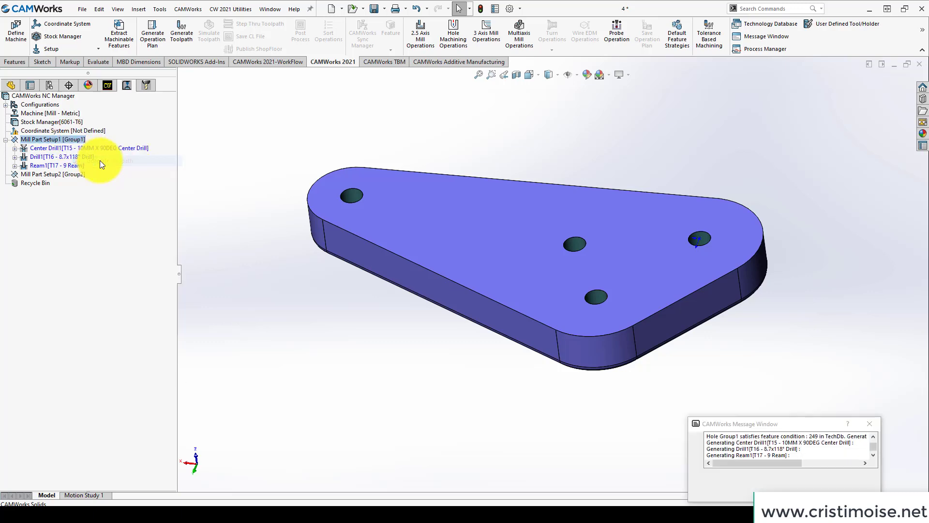
- Check the ream operation's toolpath through the three holes of Hole Group1
scroll(519, 283, down, 2)
middle_drag(421, 287, 417, 255)
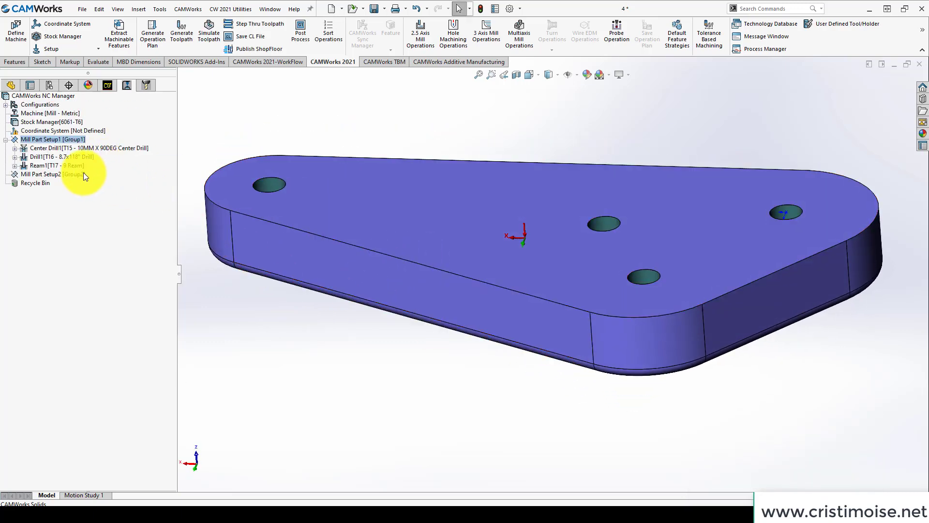
mouse_move(68, 165)
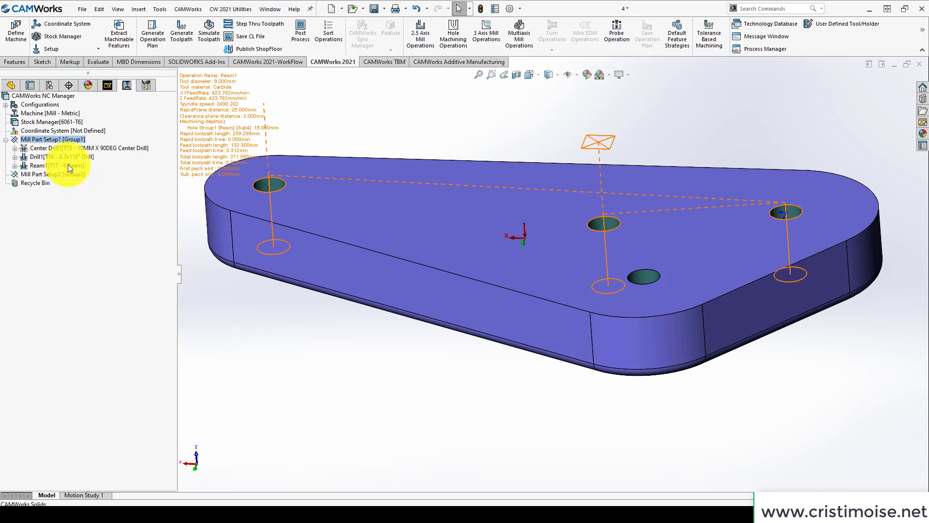
click(266, 181)
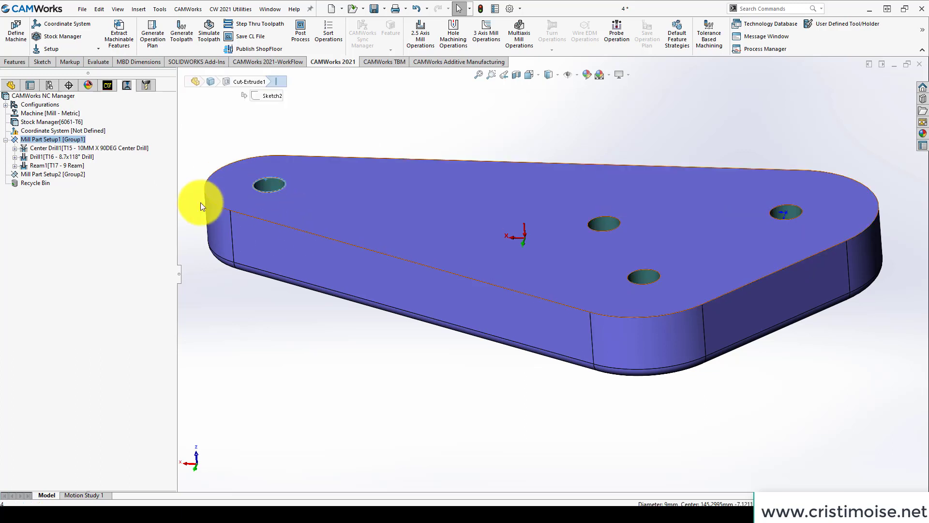
click(65, 167)
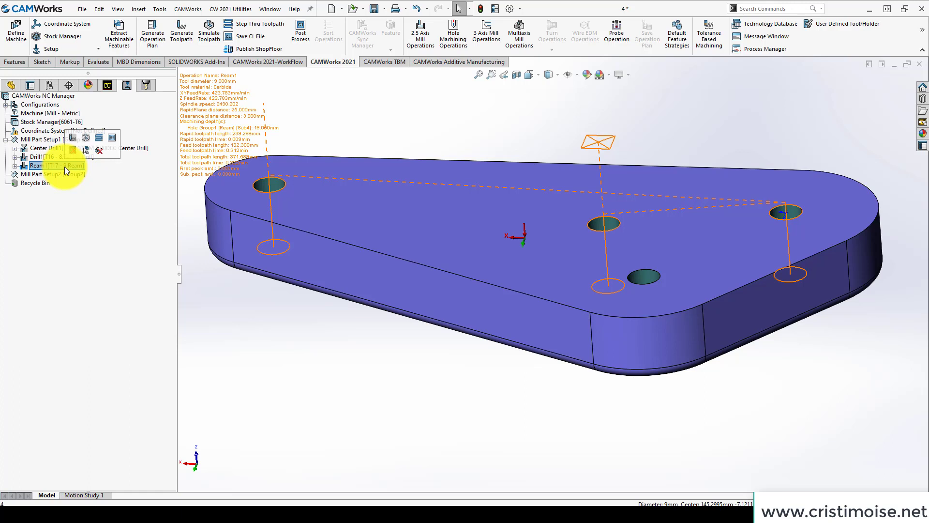
scroll(312, 289, up, 1)
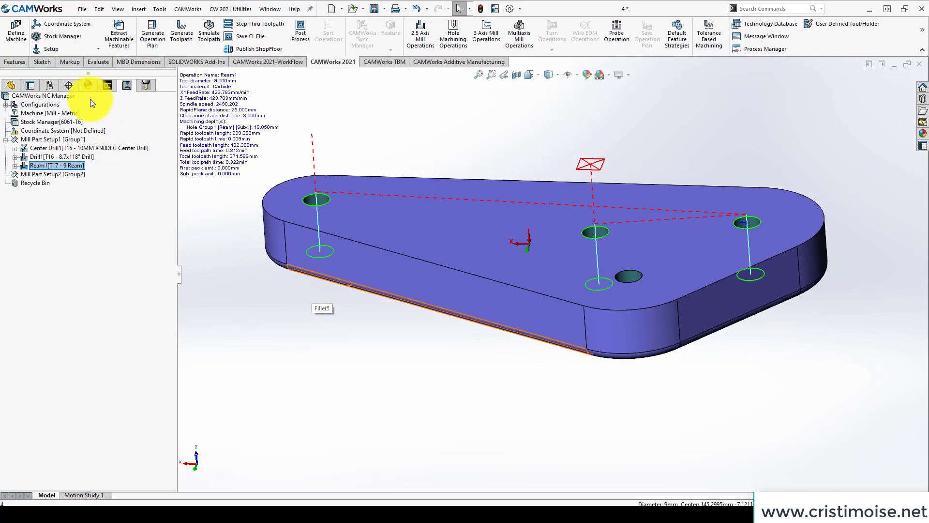
- Locate Hole4 of Mill Part Setup2 on the counterbore side of the part and check its hole parameters
click(107, 86)
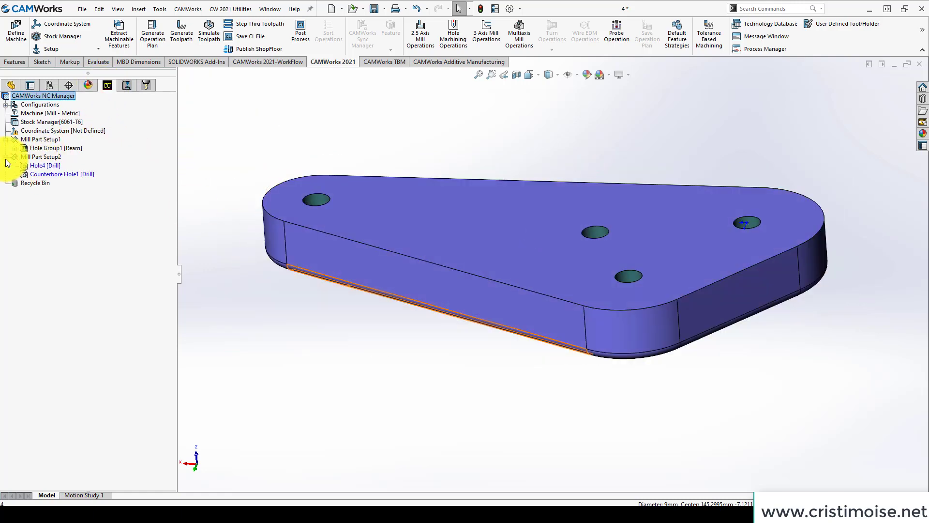
click(45, 165)
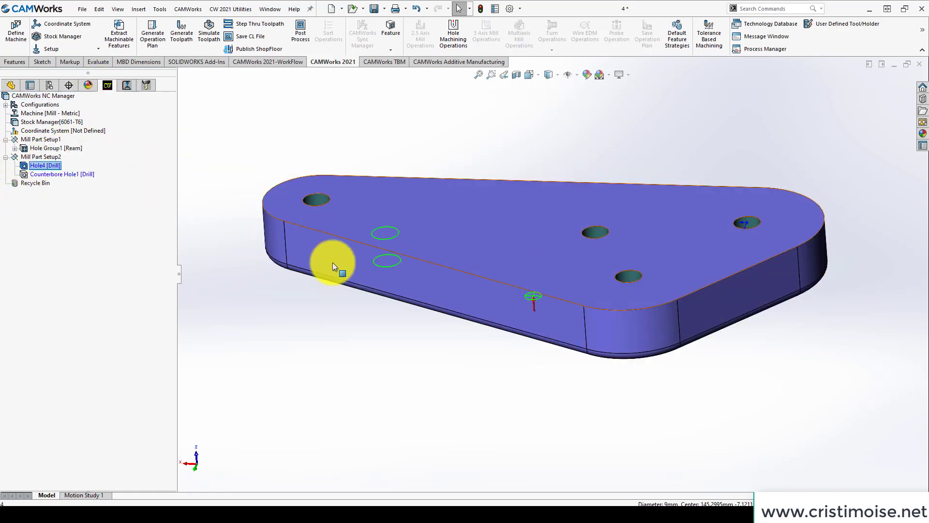
middle_drag(333, 262, 339, 226)
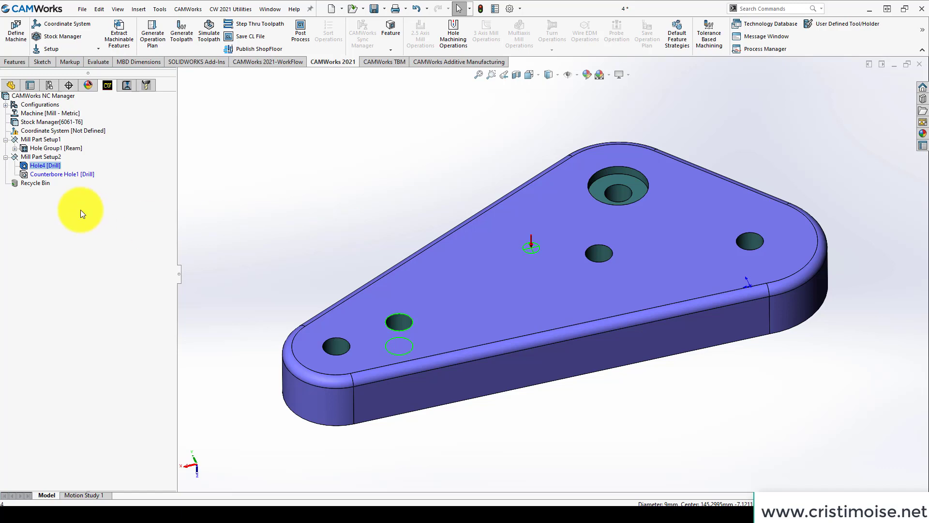
right_click(41, 167)
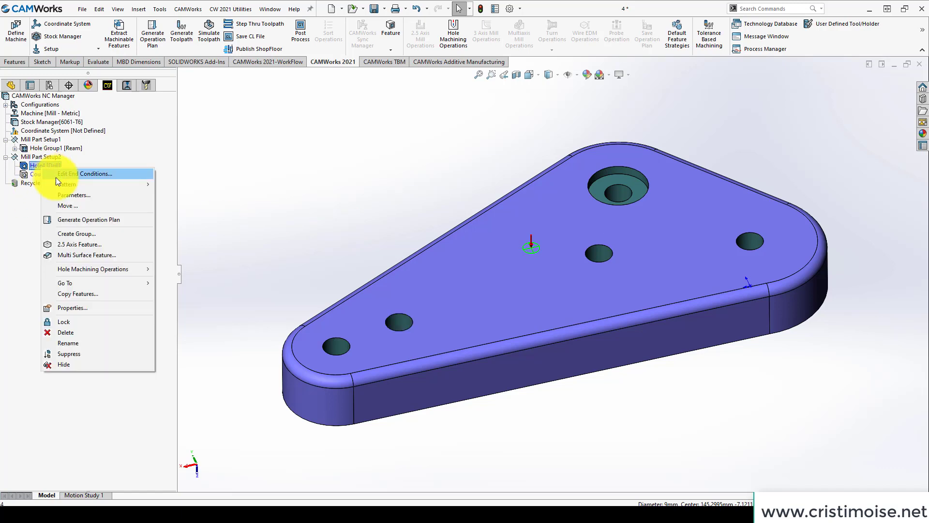
click(65, 194)
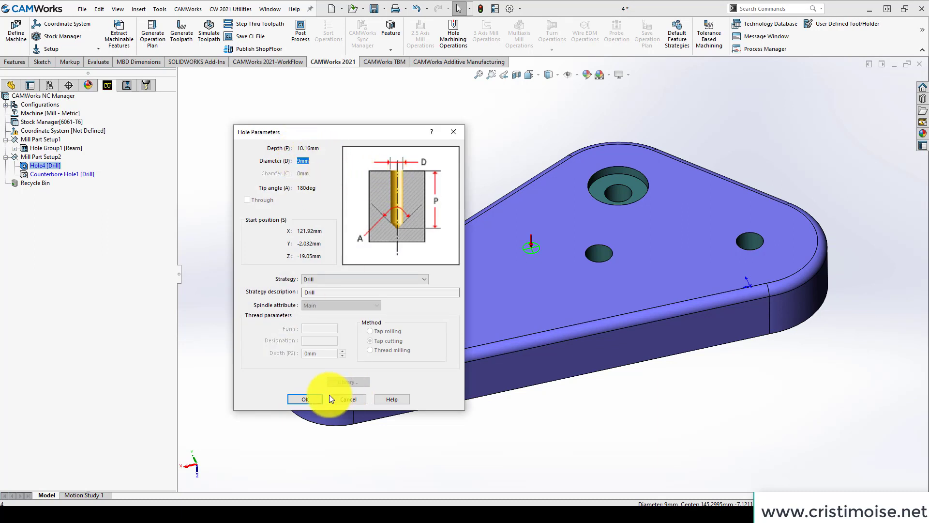
click(315, 398)
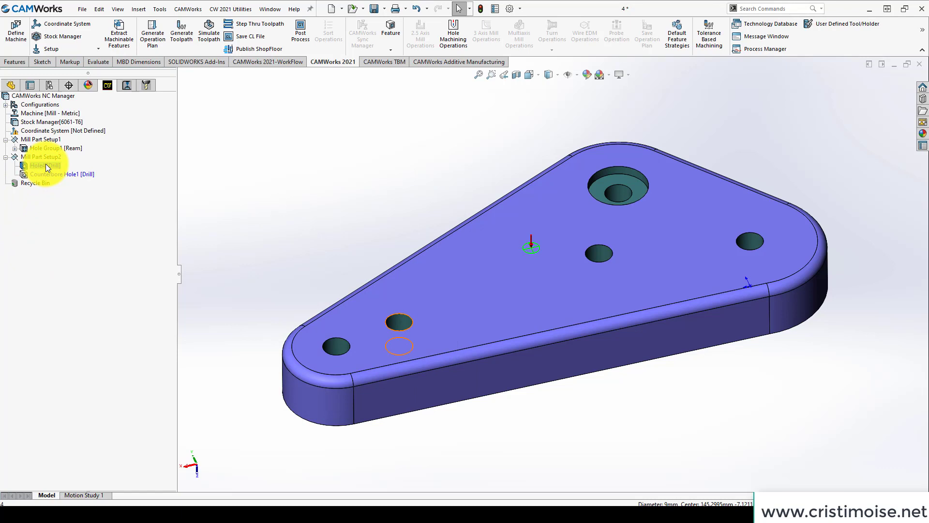
- Change the machining strategy of Hole4 to Thread in its hole parameters
right_click(46, 165)
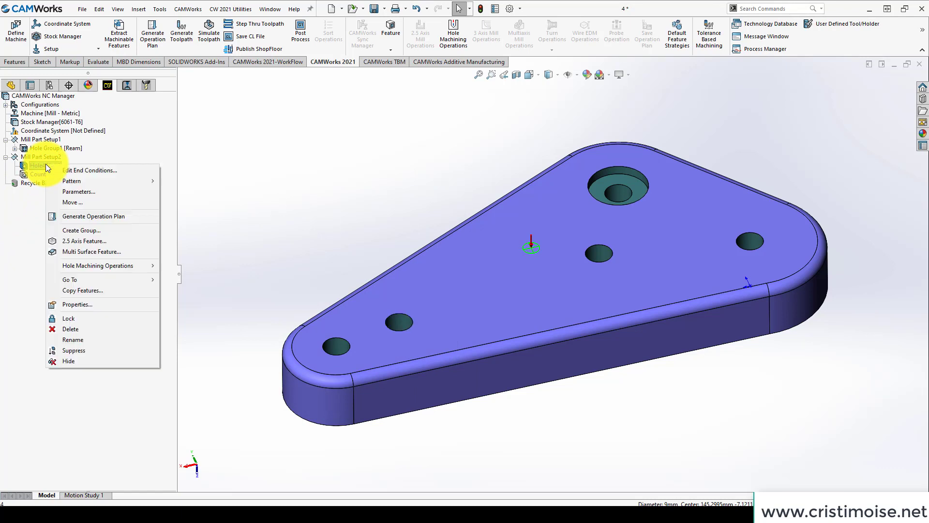
click(81, 191)
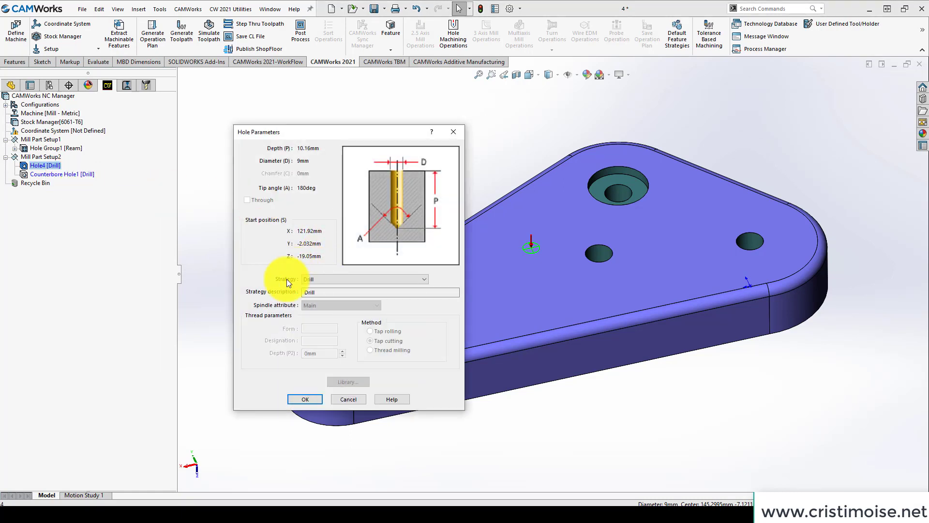
click(336, 278)
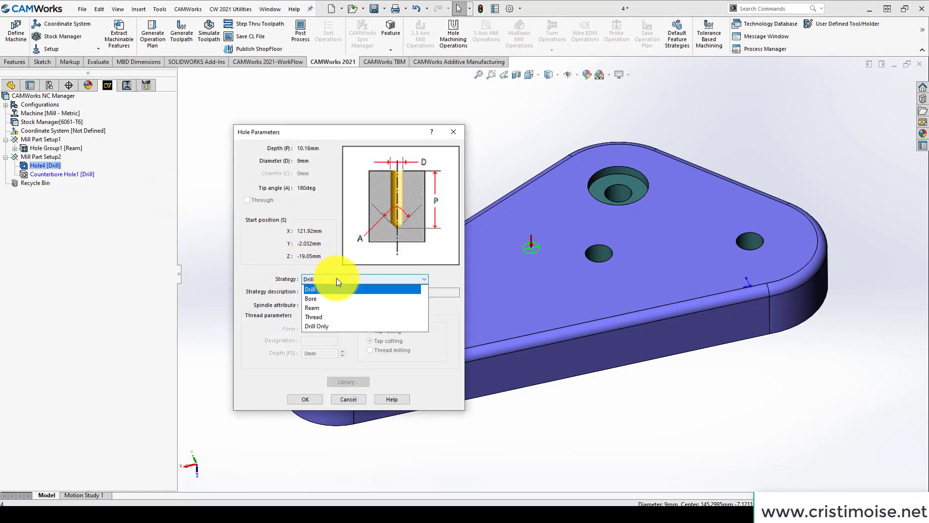
click(329, 317)
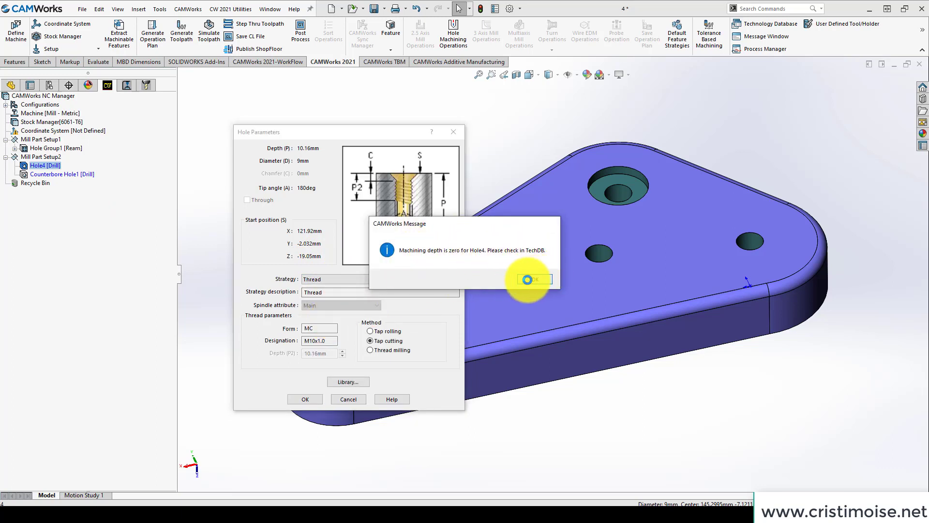
click(528, 279)
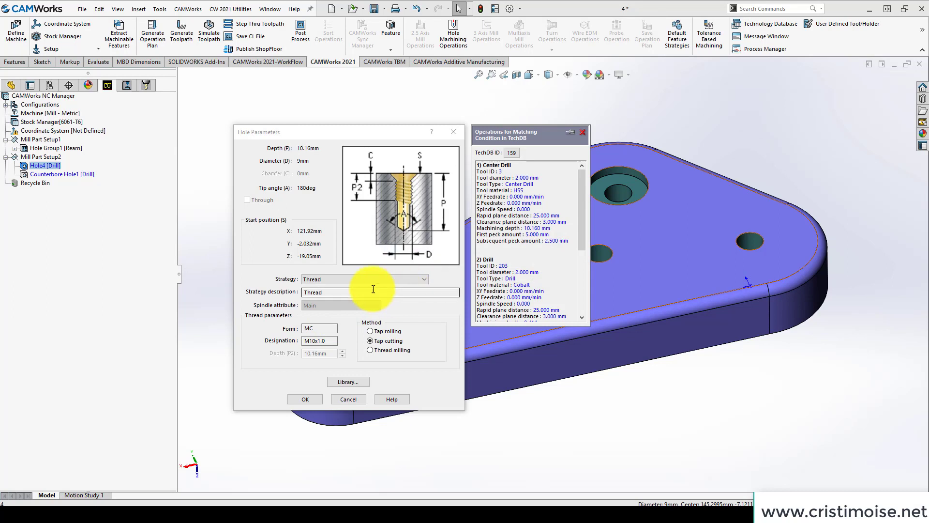
- Assign the 8.0x1.25 MC tap from the metric tap library to Hole4 and accept the parameters
click(347, 381)
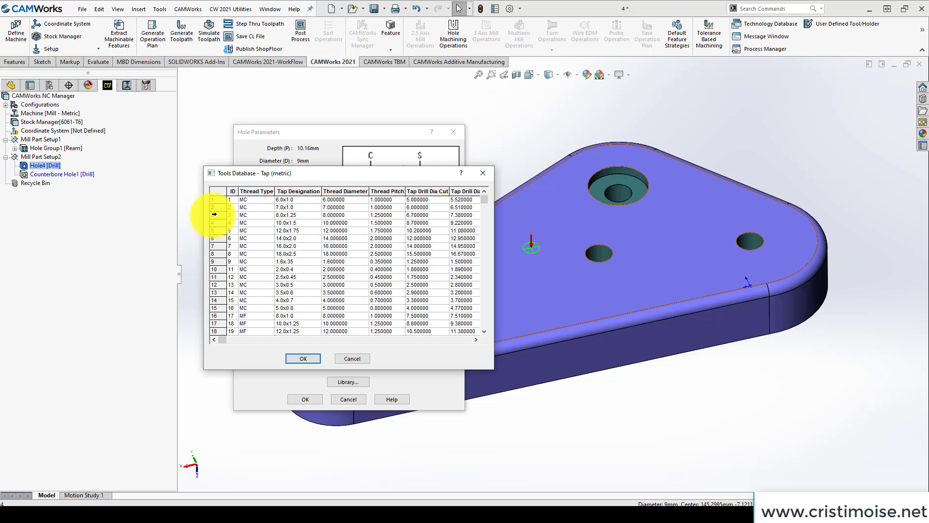
click(214, 217)
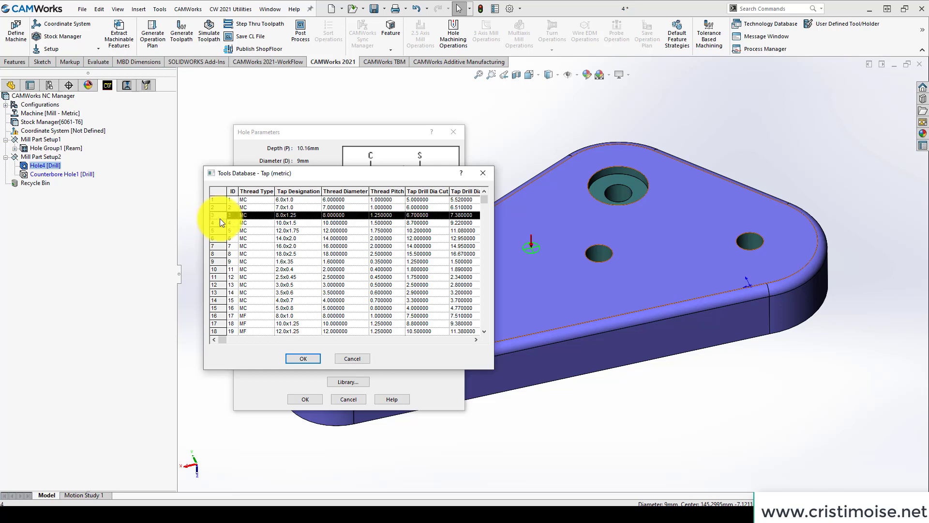
click(305, 358)
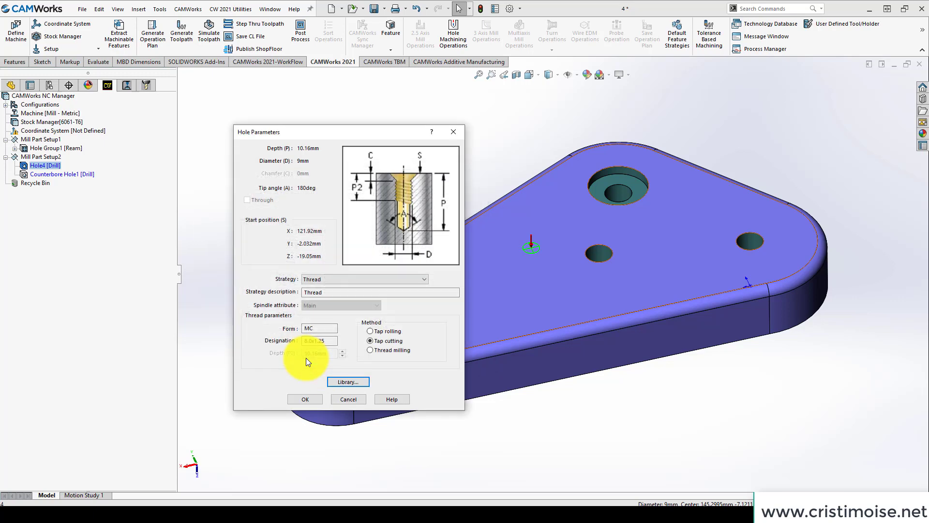
click(303, 399)
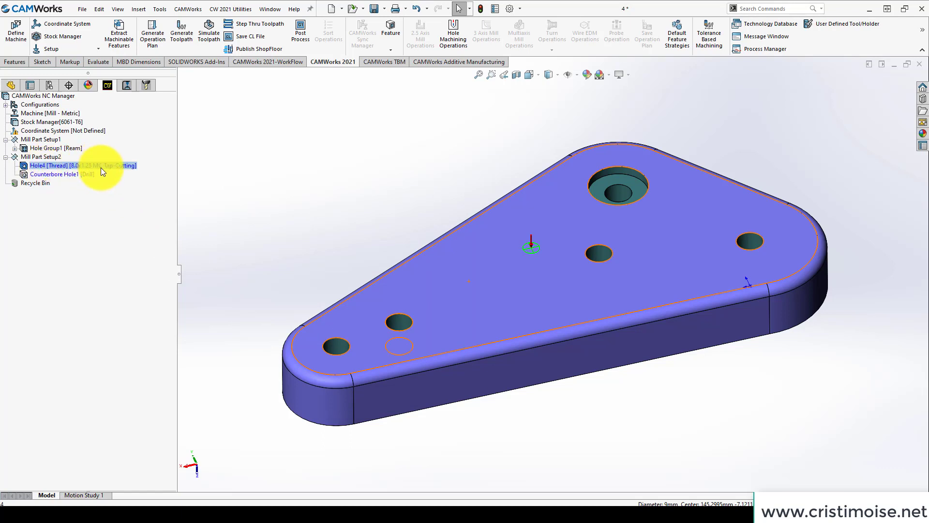
- Generate the operation plan for Hole4 and inspect its center drill, drill and tap operations
right_click(69, 167)
click(111, 219)
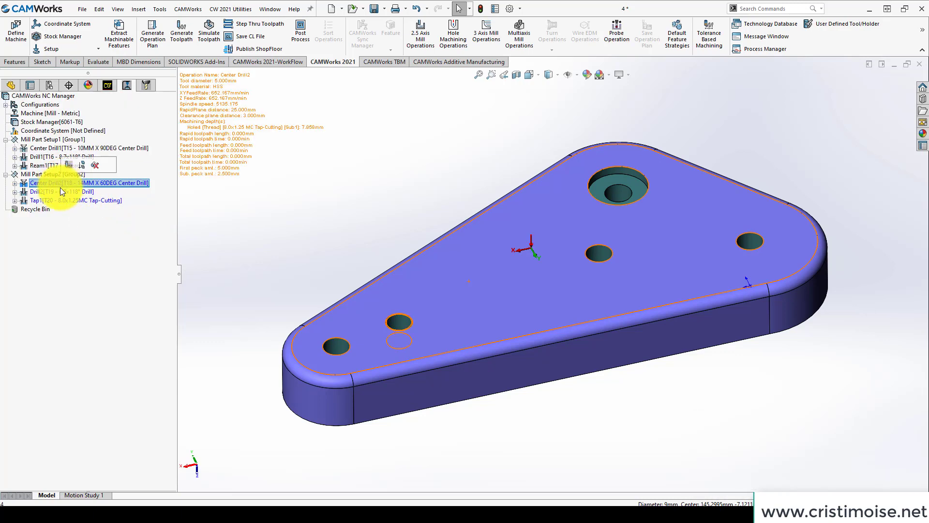
click(59, 192)
click(59, 202)
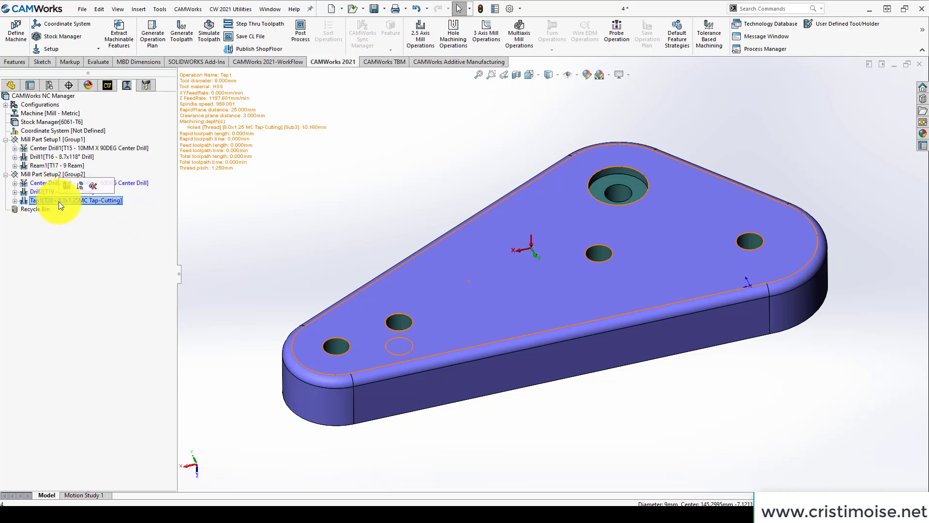